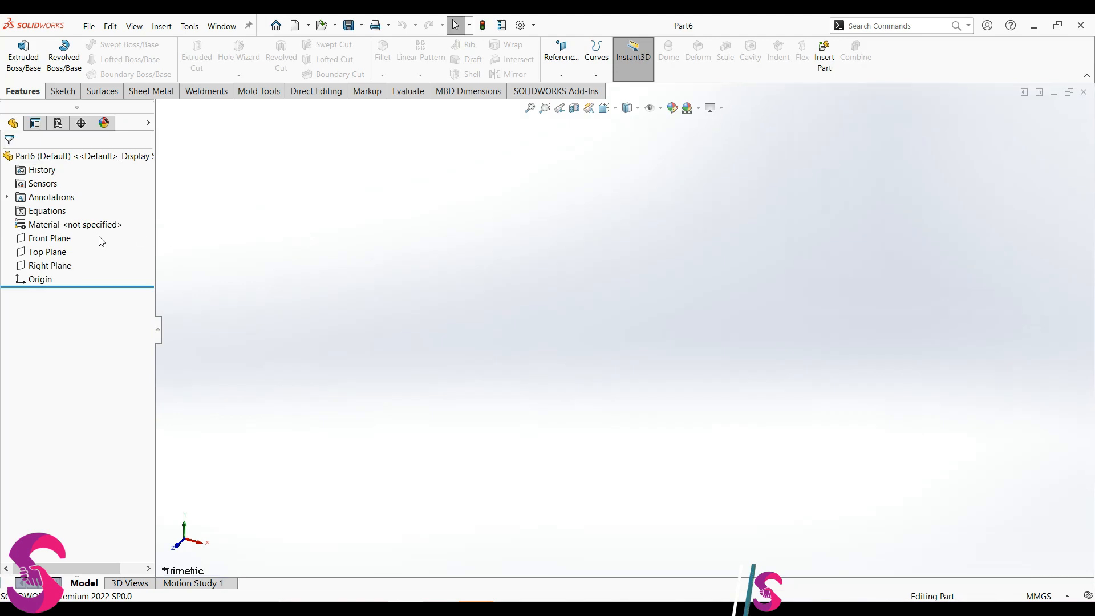
Step: Sketch an L-shaped path on the Front Plane with its corner at the origin, about 180 mm vertical and about 39 mm horizontal
{"action": "left_click", "coordinate": [48, 238]}
{"action": "left_click", "coordinate": [61, 224]}
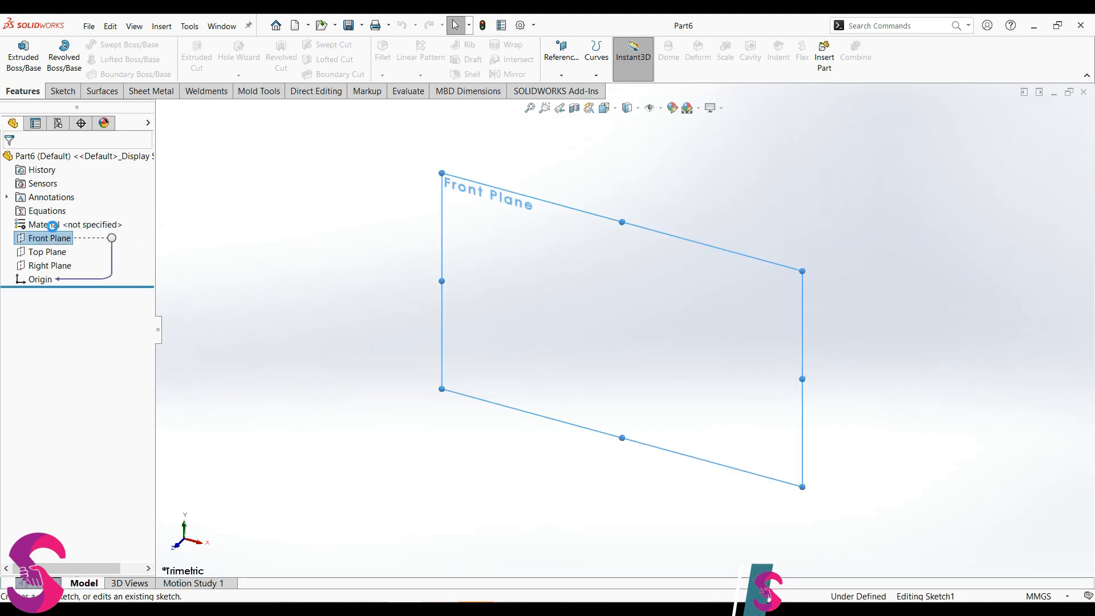
{"action": "left_click", "coordinate": [106, 46]}
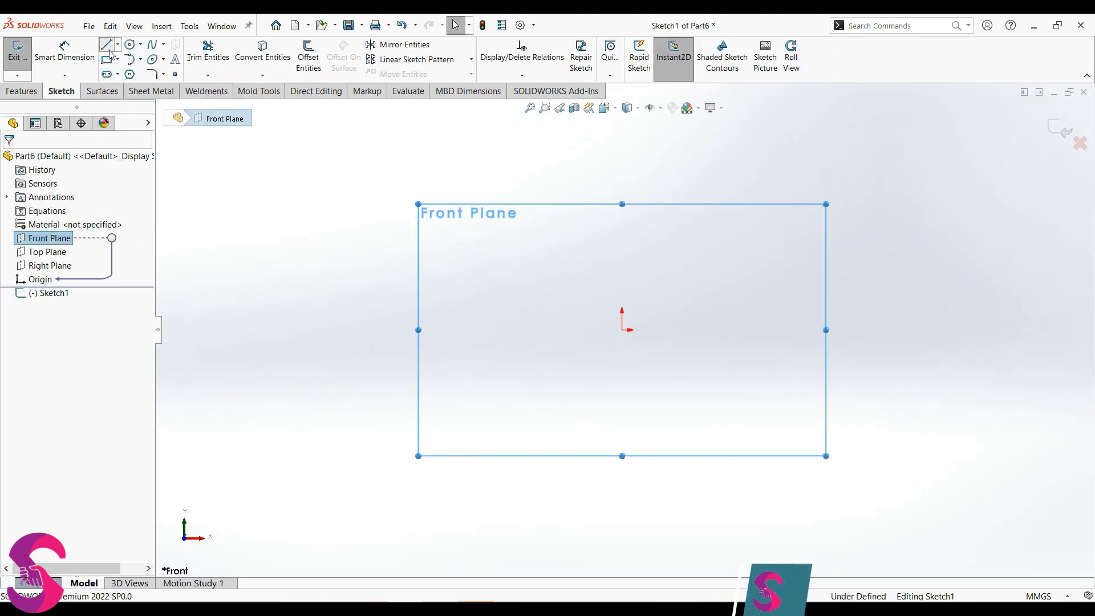
{"action": "left_click", "coordinate": [623, 160]}
{"action": "left_click", "coordinate": [623, 330]}
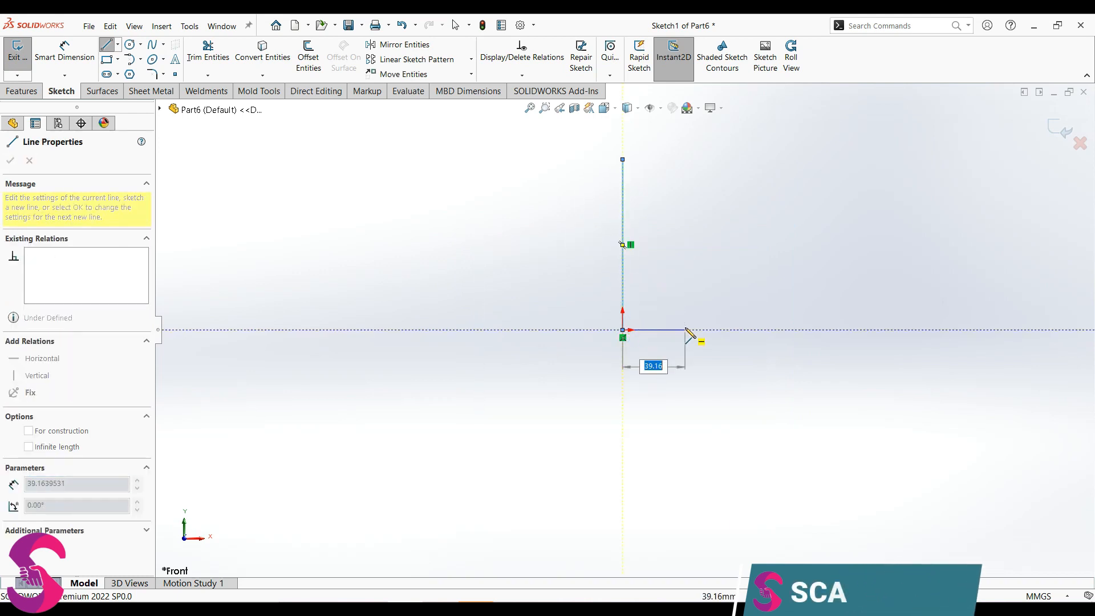
{"action": "left_click", "coordinate": [686, 329]}
{"action": "key", "text": "Escape"}
Step: Dimension the horizontal line of the L-shaped path to 66 mm
{"action": "right_click_drag", "start_coordinate": [681, 371], "coordinate": [657, 331]}
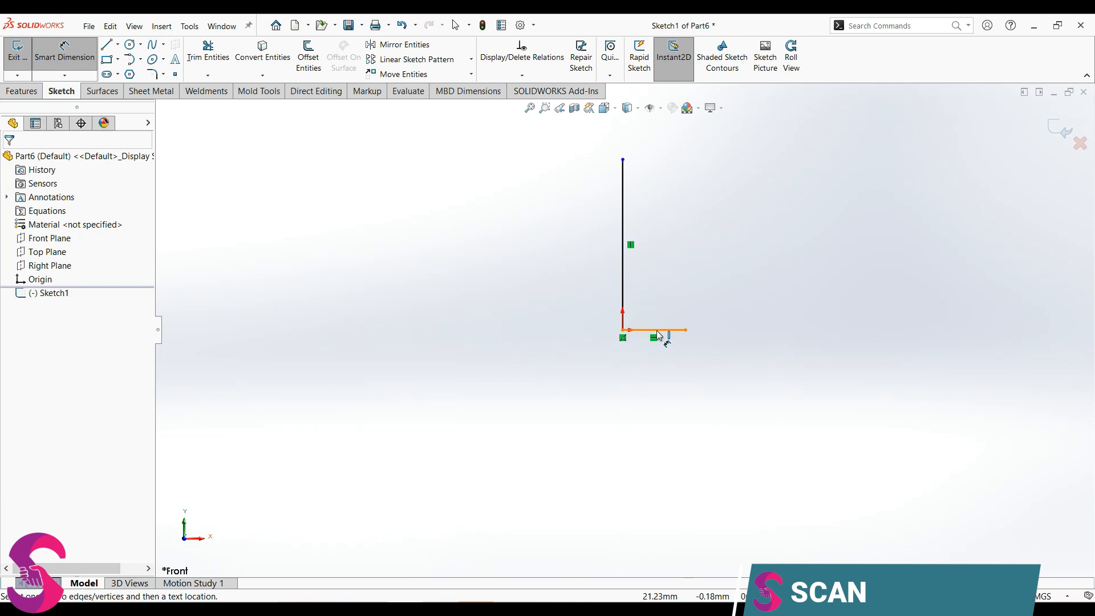
{"action": "left_click", "coordinate": [659, 332]}
{"action": "left_click", "coordinate": [660, 369]}
{"action": "type", "text": "66"}
{"action": "key", "text": "Return"}
Step: Dimension the vertical line of the path to 145+40 mm
{"action": "left_click", "coordinate": [623, 273]}
{"action": "left_click", "coordinate": [587, 275]}
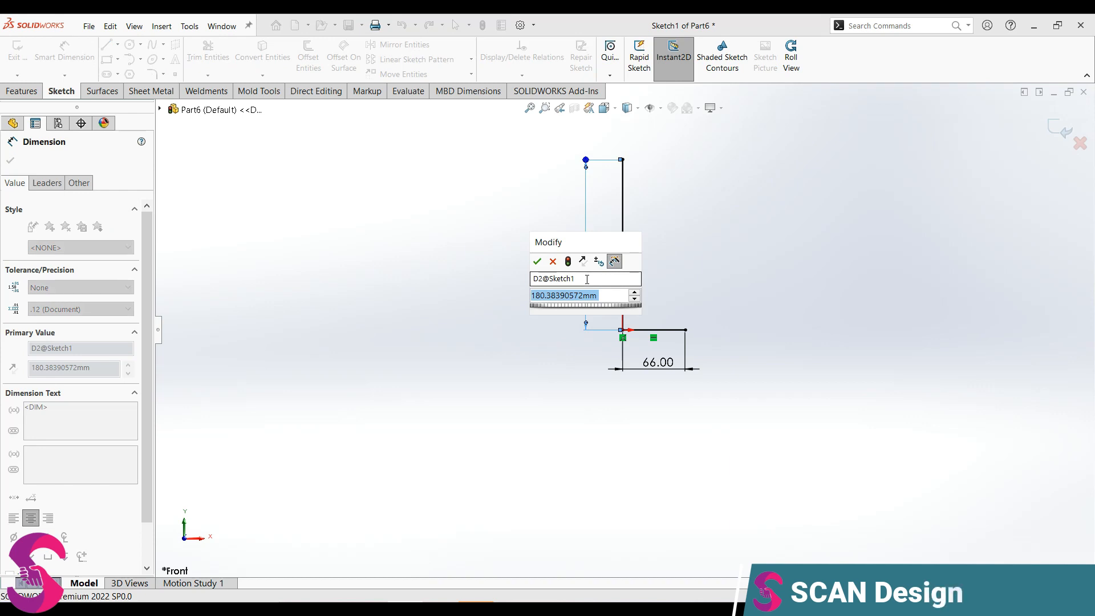
{"action": "type", "text": "145+"}
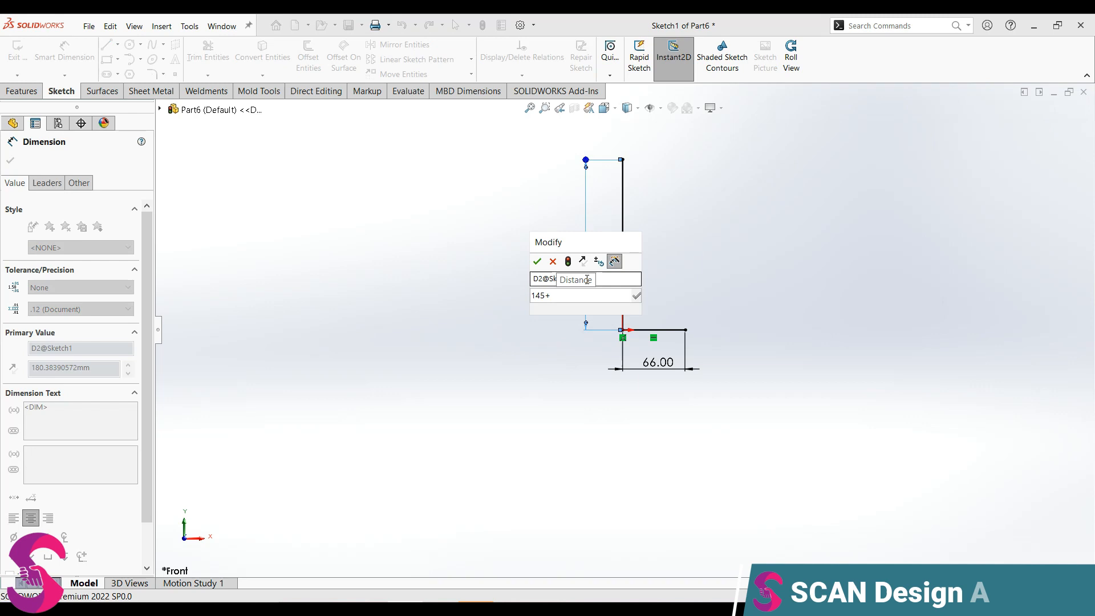
{"action": "type", "text": "40"}
{"action": "key", "text": "Return"}
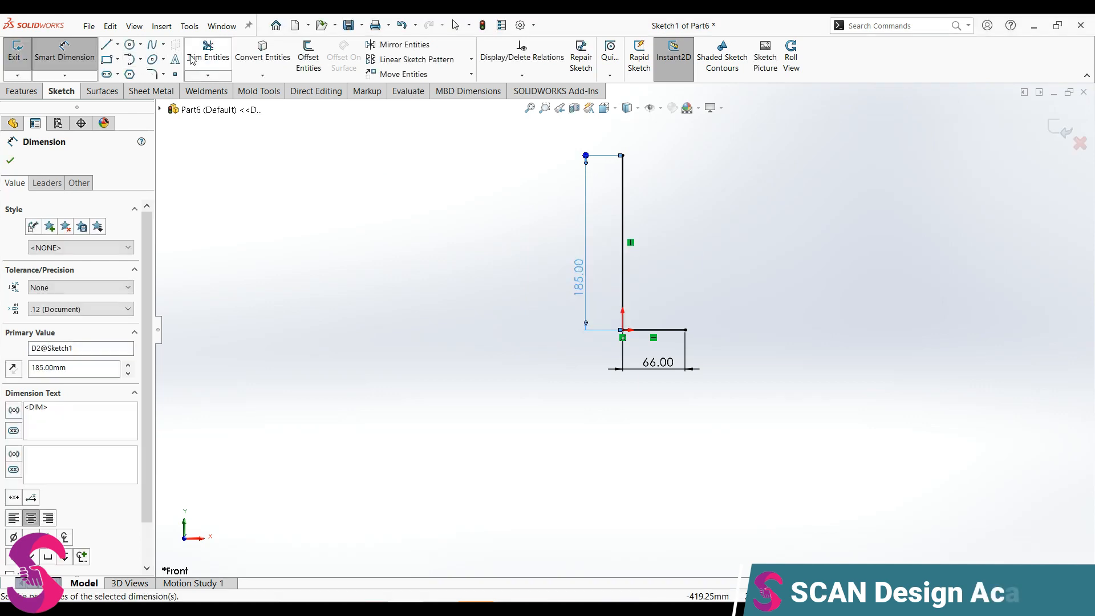
Step: Round the corner between the two lines with a 20 mm sketch fillet
{"action": "left_click", "coordinate": [151, 74]}
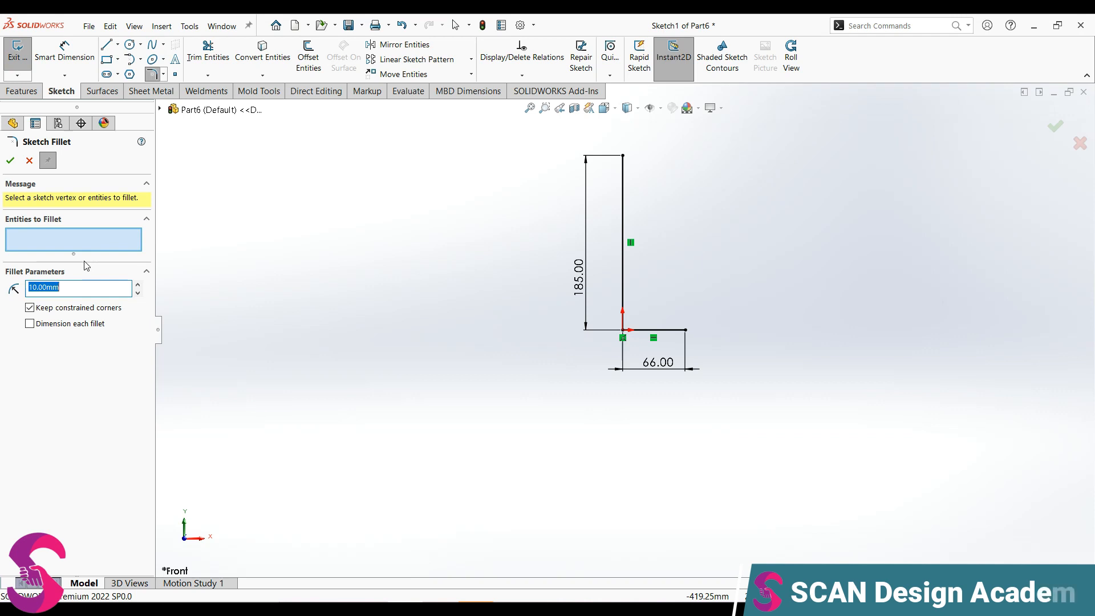
{"action": "type", "text": "20"}
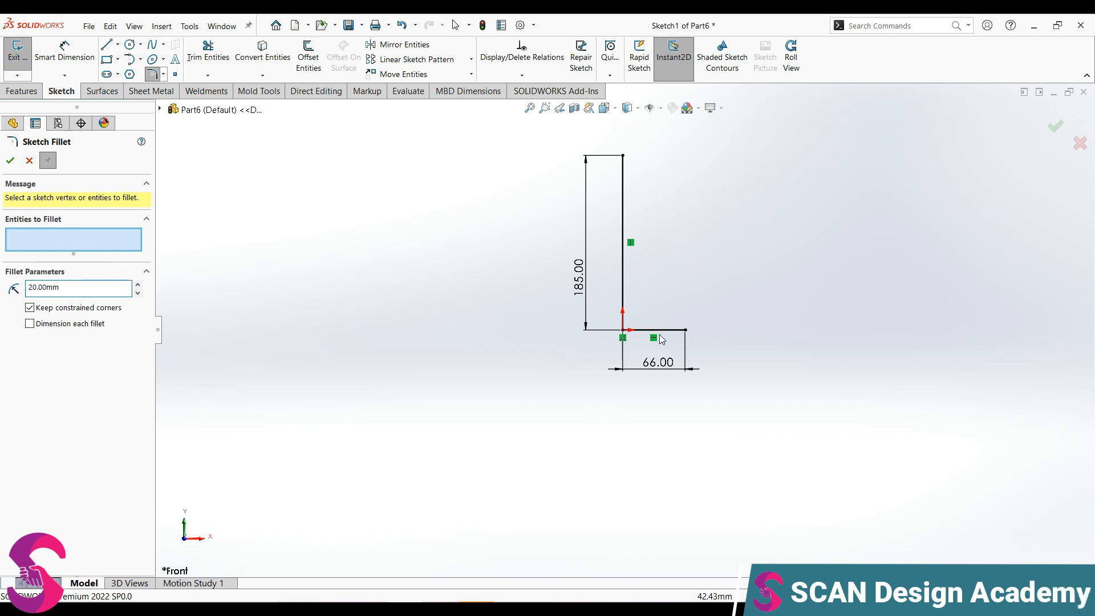
{"action": "left_click", "coordinate": [624, 331]}
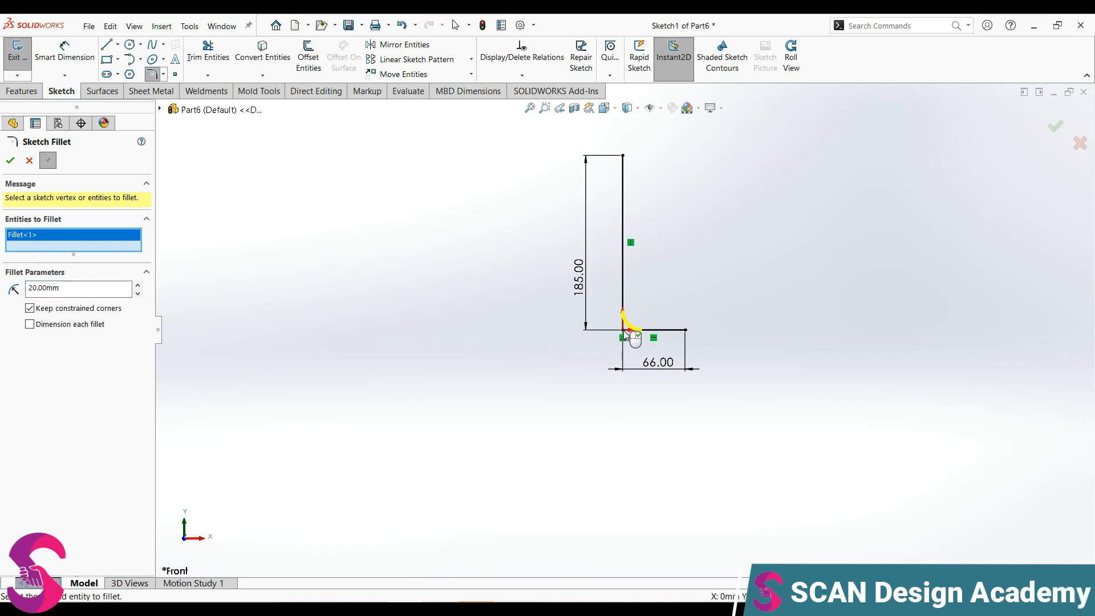
{"action": "left_click", "coordinate": [11, 161]}
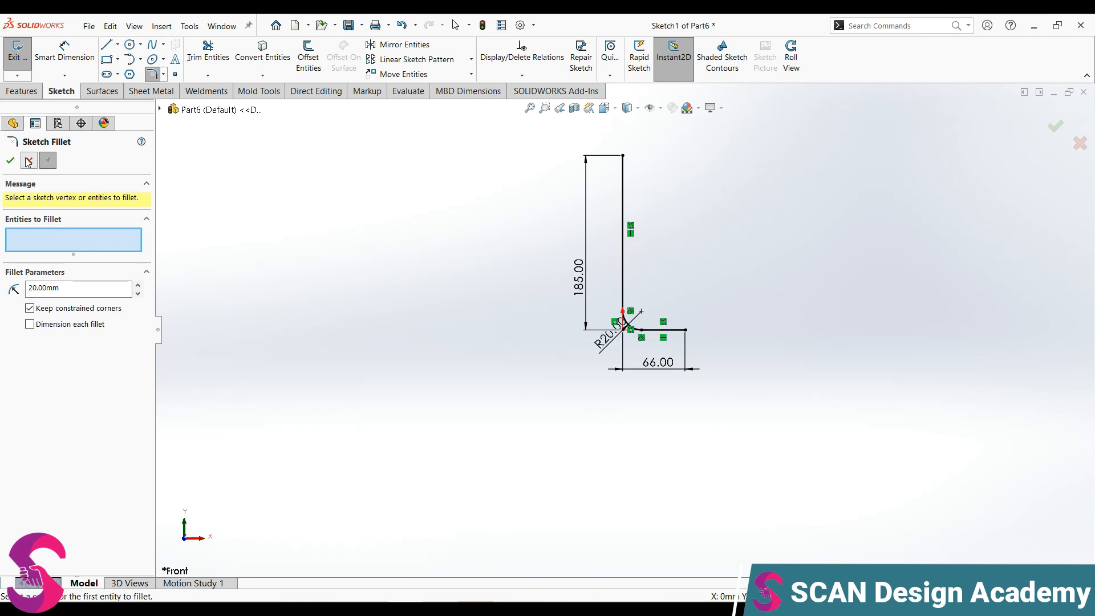
{"action": "left_click", "coordinate": [28, 161]}
Step: Set up a circular-profile Swept Boss/Base along the L-shaped sketch as a thin feature with a 4 mm wall
{"action": "scroll", "coordinate": [679, 251], "scroll_direction": "down", "scroll_amount": 2}
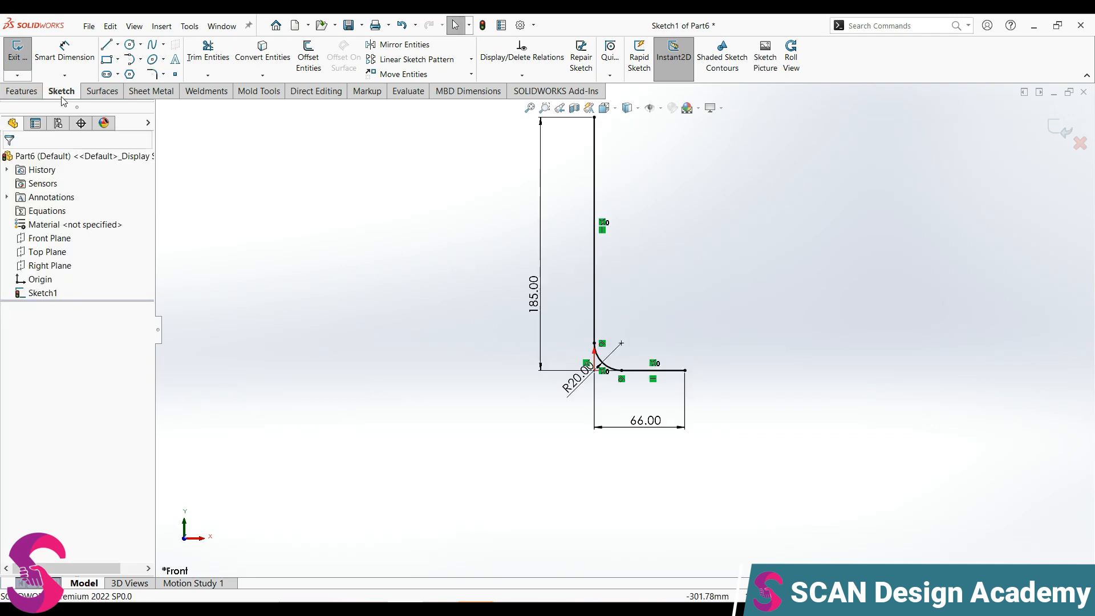
{"action": "left_click", "coordinate": [26, 93]}
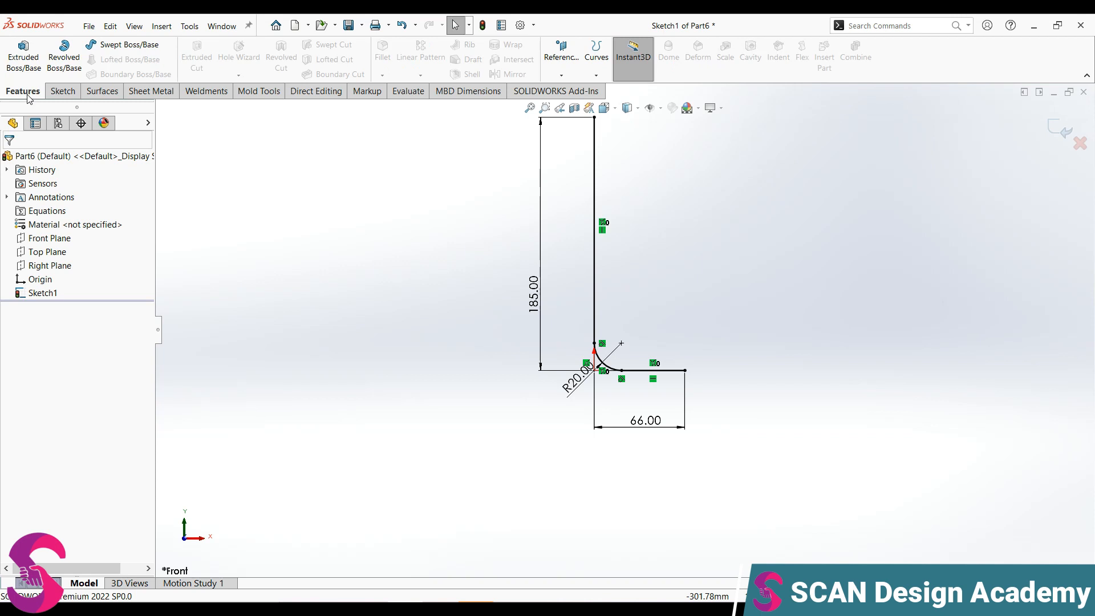
{"action": "left_click", "coordinate": [117, 45]}
{"action": "left_click", "coordinate": [37, 214]}
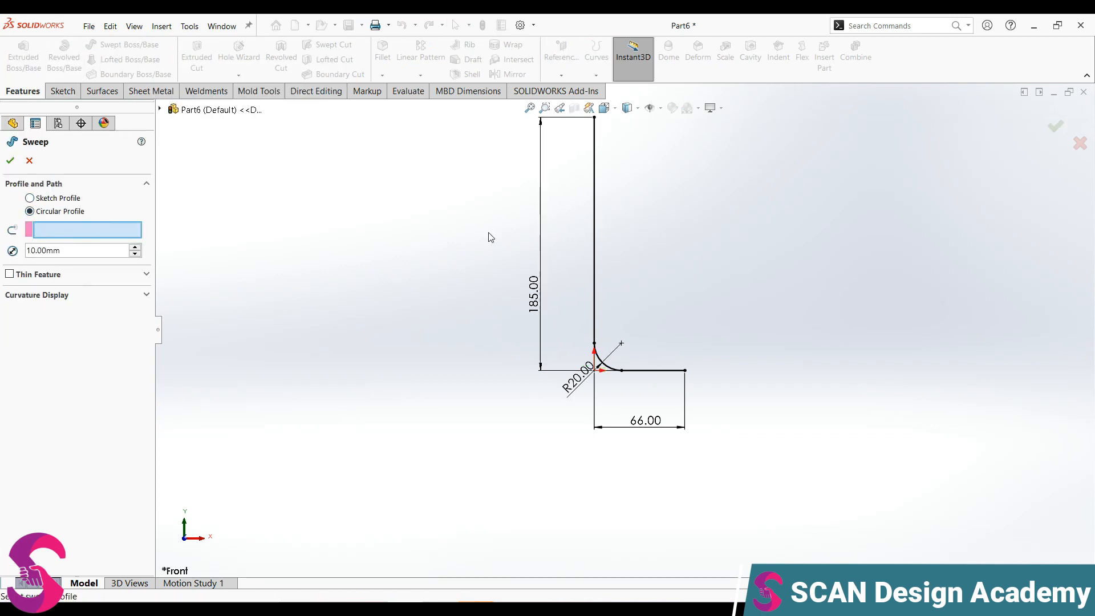
{"action": "left_click", "coordinate": [594, 238]}
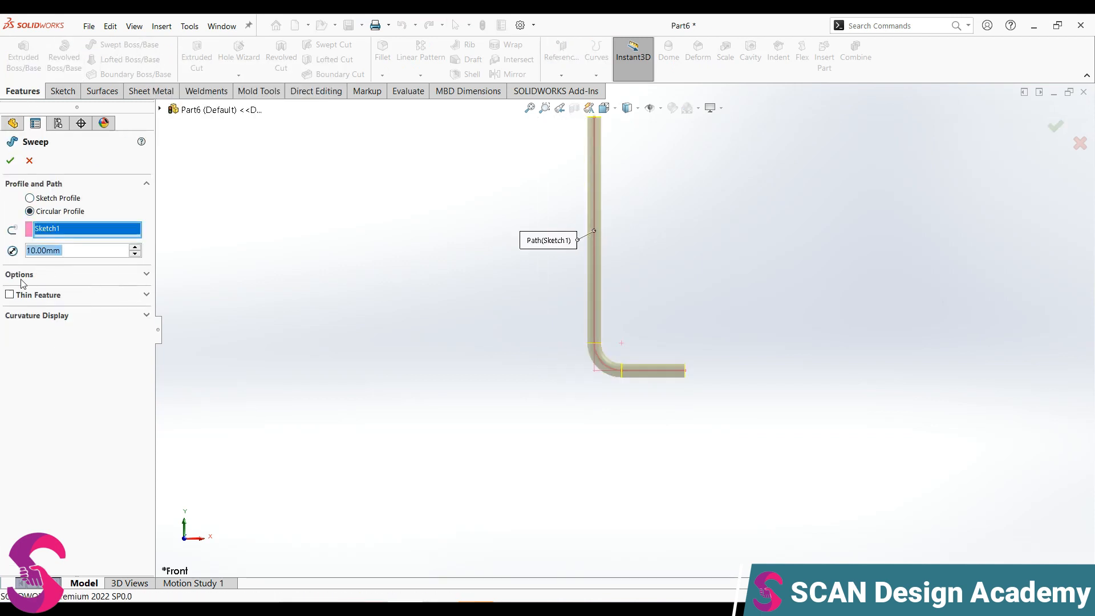
{"action": "left_click", "coordinate": [10, 295]}
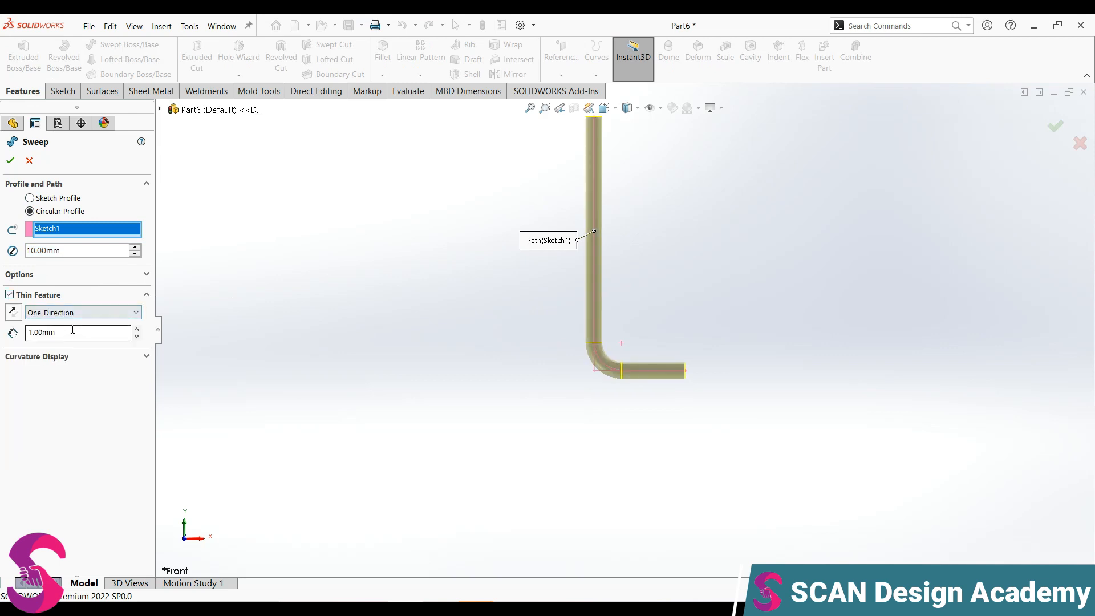
{"action": "type", "text": "4"}
{"action": "key", "text": "Return"}
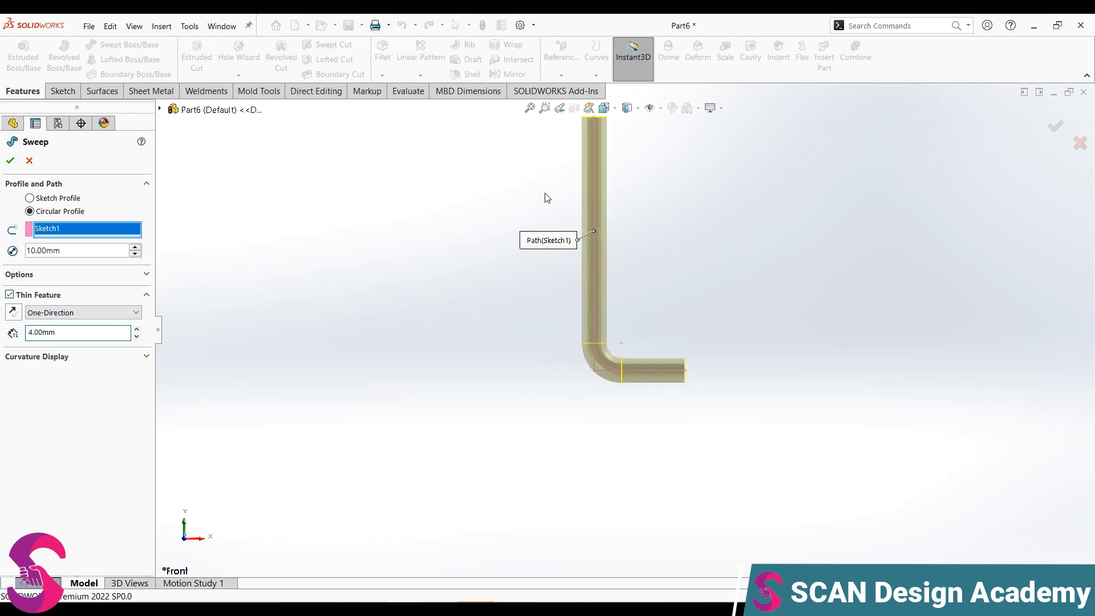
Step: Set the sweep diameter to 20 mm, reverse the wall thickness inward and create the pipe
{"action": "scroll", "coordinate": [596, 148], "scroll_direction": "up", "scroll_amount": 3}
{"action": "scroll", "coordinate": [620, 182], "scroll_direction": "down", "scroll_amount": 7}
{"action": "middle_click_drag", "start_coordinate": [600, 284], "coordinate": [542, 420]}
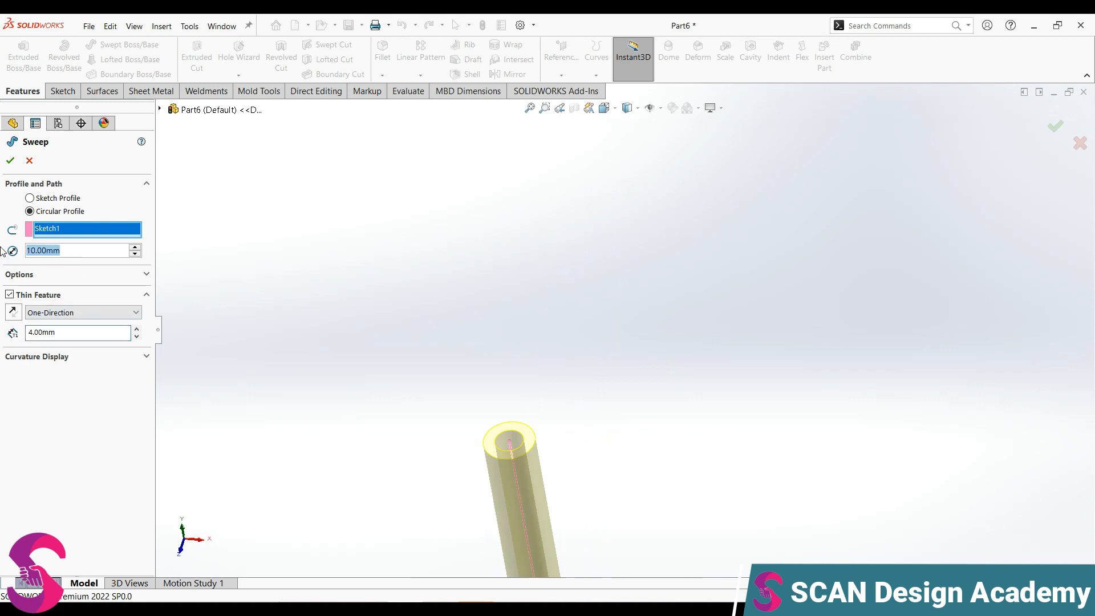
{"action": "type", "text": "20"}
{"action": "key", "text": "Return"}
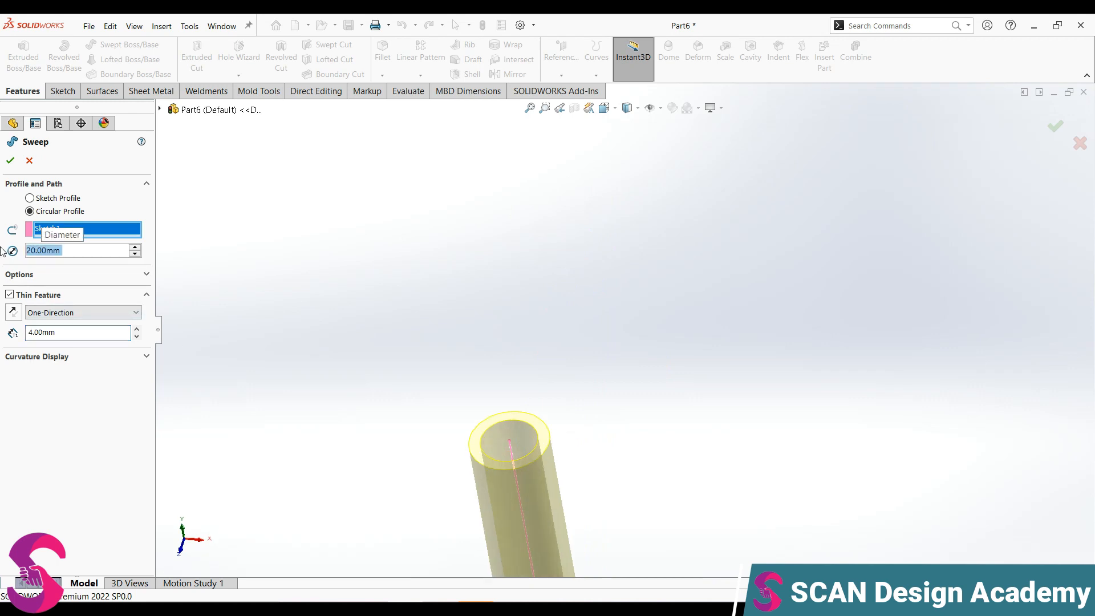
{"action": "left_click", "coordinate": [13, 313]}
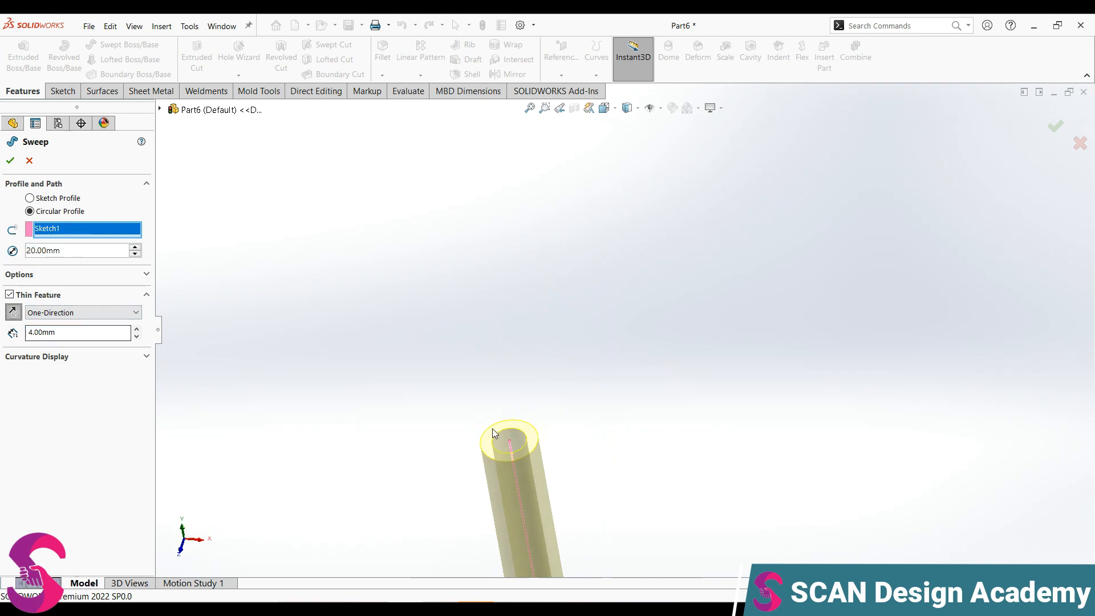
{"action": "scroll", "coordinate": [587, 375], "scroll_direction": "down", "scroll_amount": 5}
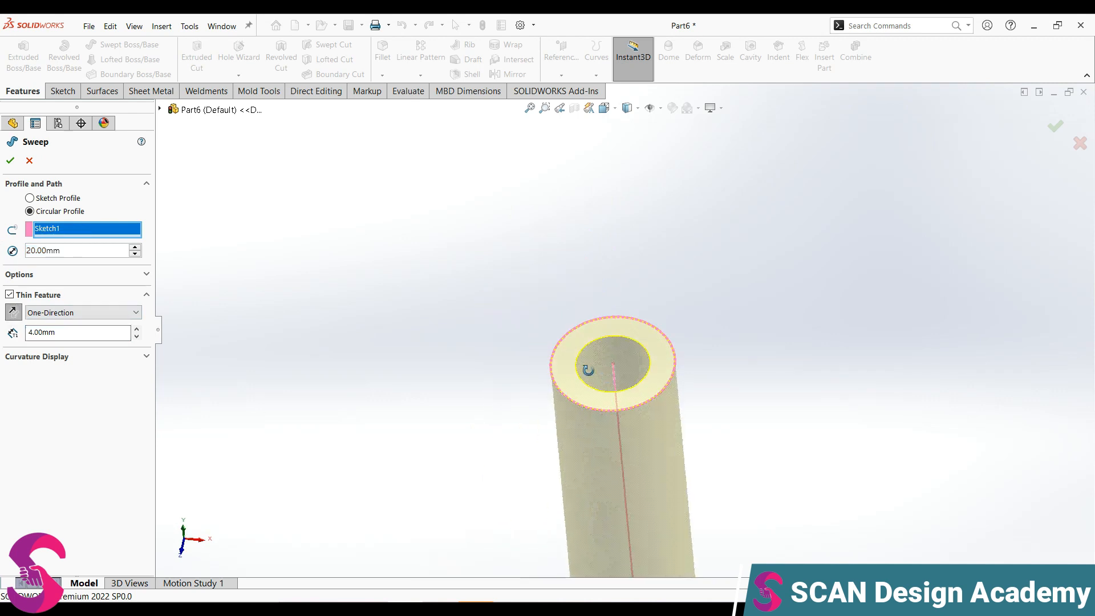
{"action": "left_click", "coordinate": [11, 162]}
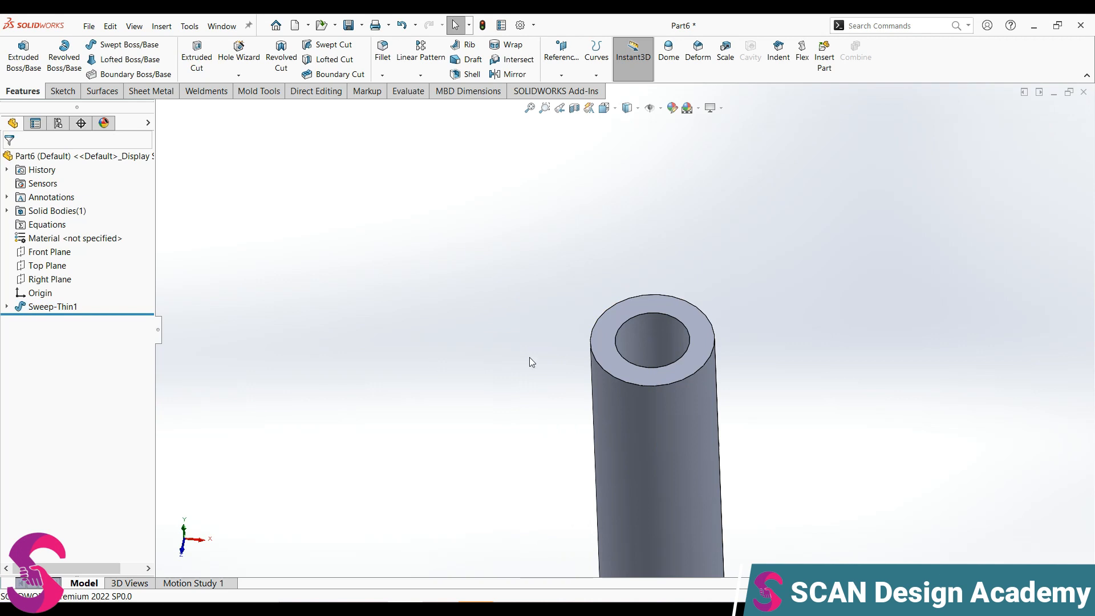
Step: Inspect the outer and inner circular edges at the pipe's upper end and view the whole pipe
{"action": "left_click", "coordinate": [683, 381]}
{"action": "left_click", "coordinate": [682, 358]}
{"action": "left_click", "coordinate": [766, 435]}
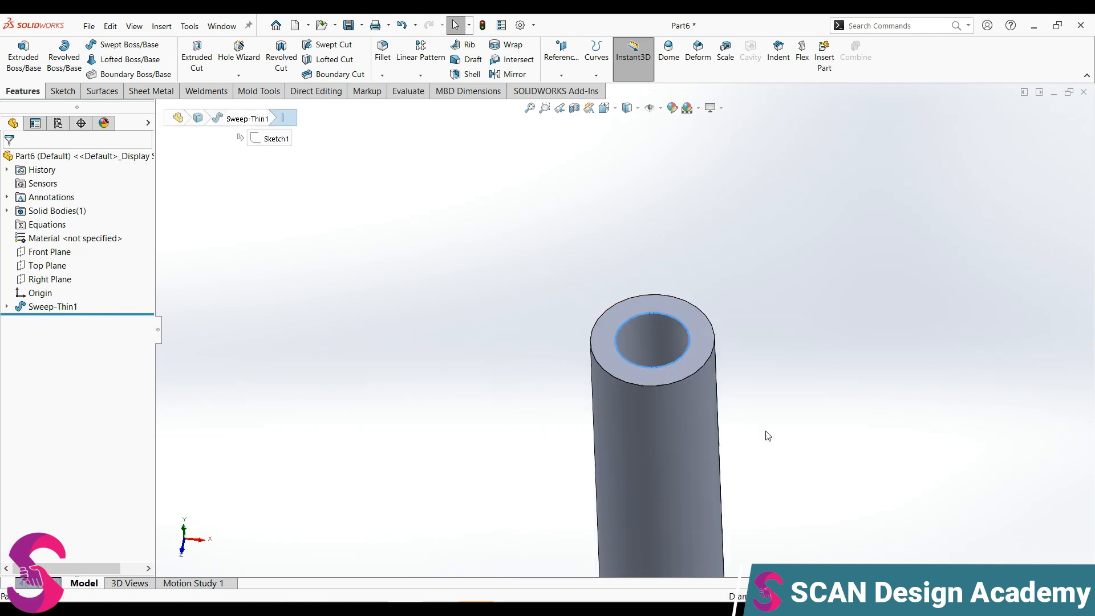
{"action": "scroll", "coordinate": [766, 436], "scroll_direction": "up", "scroll_amount": 5}
{"action": "scroll", "coordinate": [670, 404], "scroll_direction": "down", "scroll_amount": 2}
{"action": "middle_click_drag", "start_coordinate": [670, 404], "coordinate": [684, 340]}
{"action": "middle_click_drag", "start_coordinate": [660, 399], "coordinate": [628, 288]}
Step: Start a sketch on the Front Plane and draw a horizontal line about 87 mm long across the pipe's upper part
{"action": "left_click", "coordinate": [48, 251]}
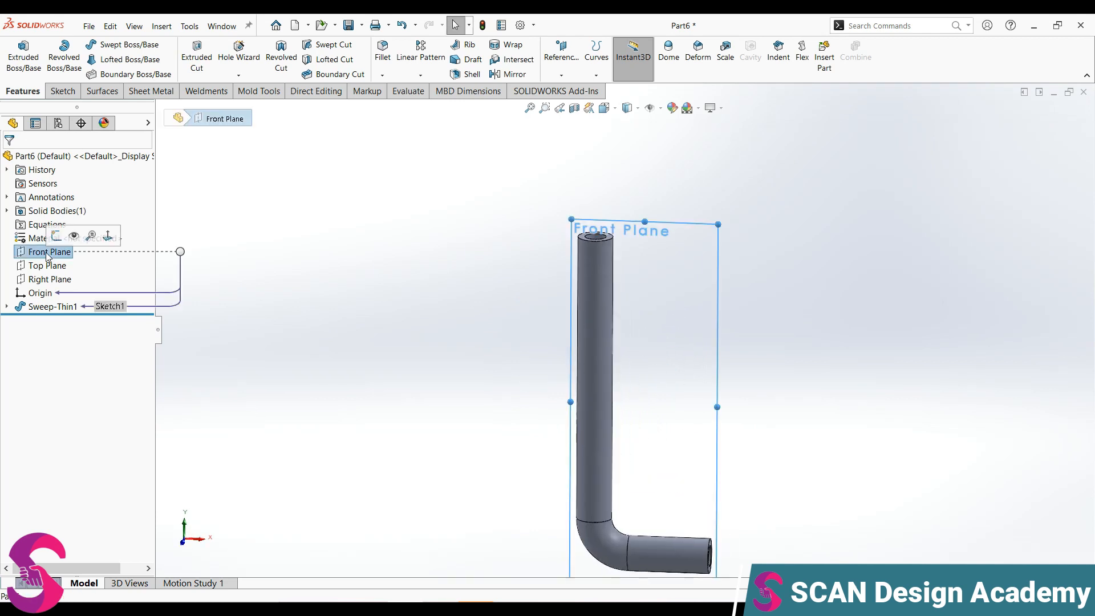
{"action": "left_click", "coordinate": [56, 237]}
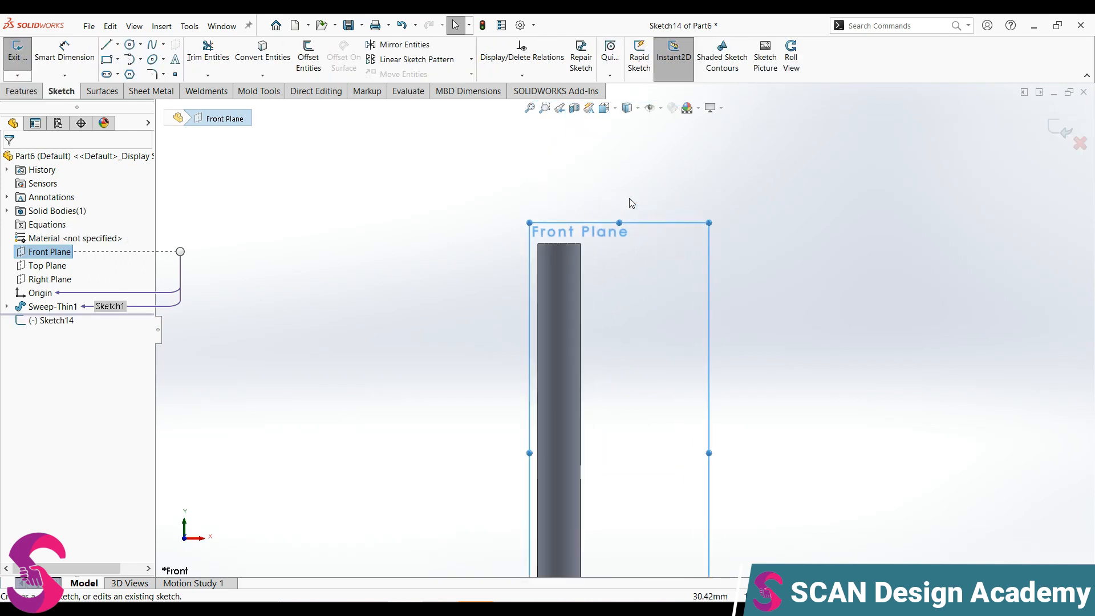
{"action": "left_click", "coordinate": [106, 46]}
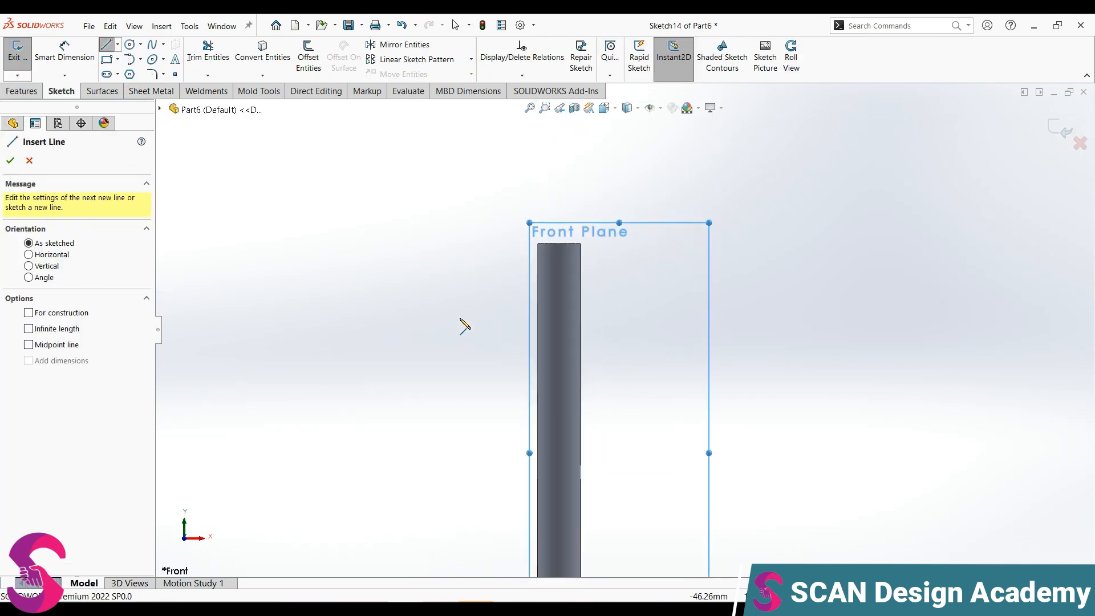
{"action": "left_click", "coordinate": [456, 316]}
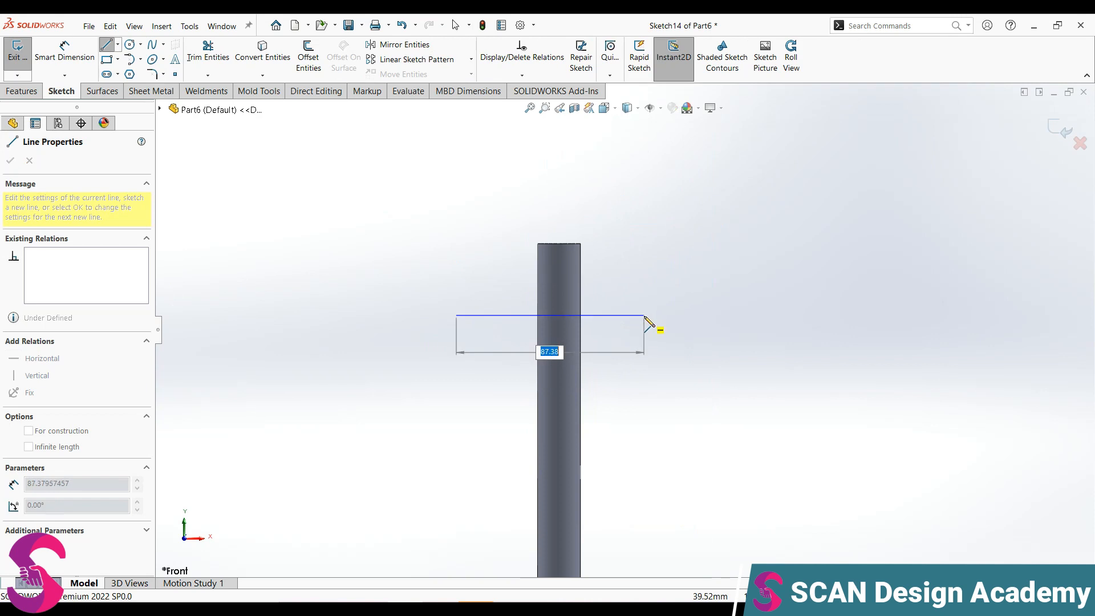
{"action": "left_click", "coordinate": [645, 315]}
{"action": "key", "text": "Escape"}
Step: Dimension the horizontal line across the pipe to 80 mm
{"action": "key", "text": "d"}
{"action": "left_click", "coordinate": [596, 315]}
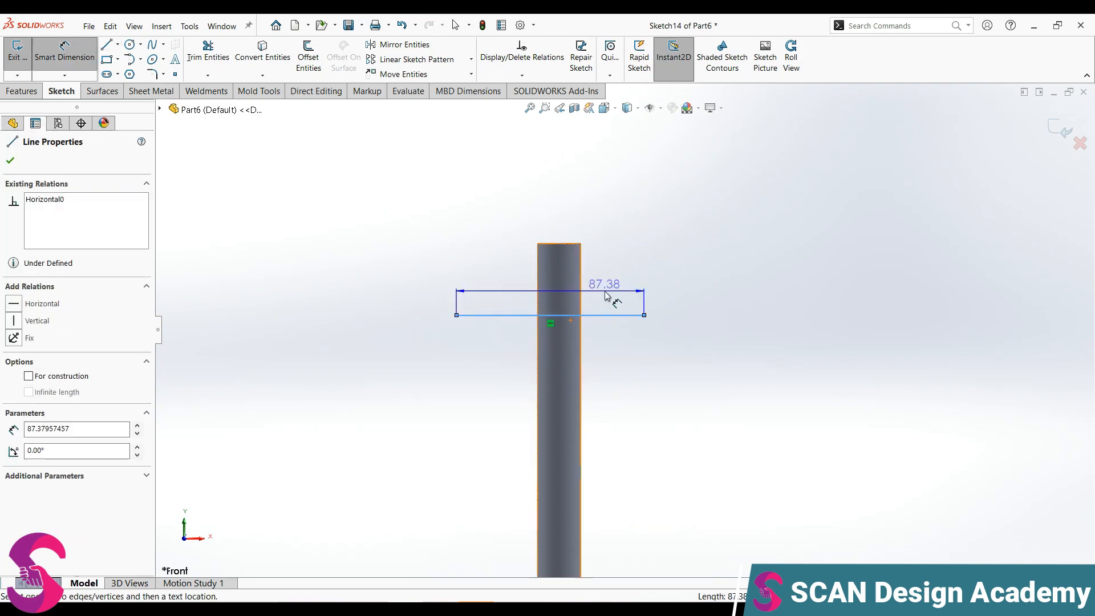
{"action": "left_click", "coordinate": [605, 292]}
{"action": "type", "text": "80"}
{"action": "key", "text": "Return"}
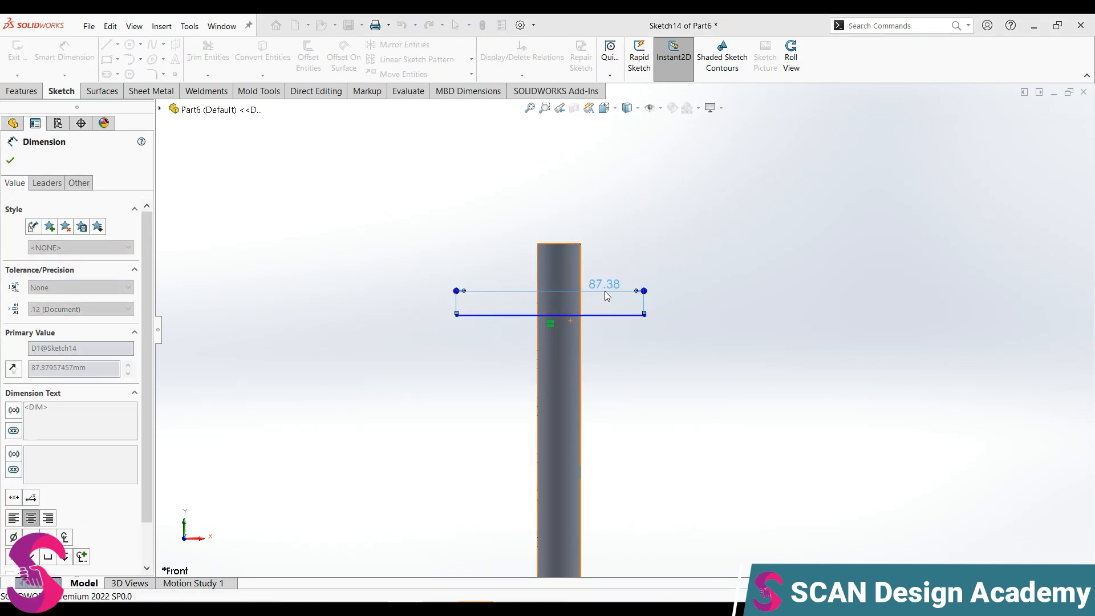
{"action": "key", "text": "Escape"}
Step: Align the midpoint of the 80 mm line vertically with the origin
{"action": "scroll", "coordinate": [598, 456], "scroll_direction": "up", "scroll_amount": 4}
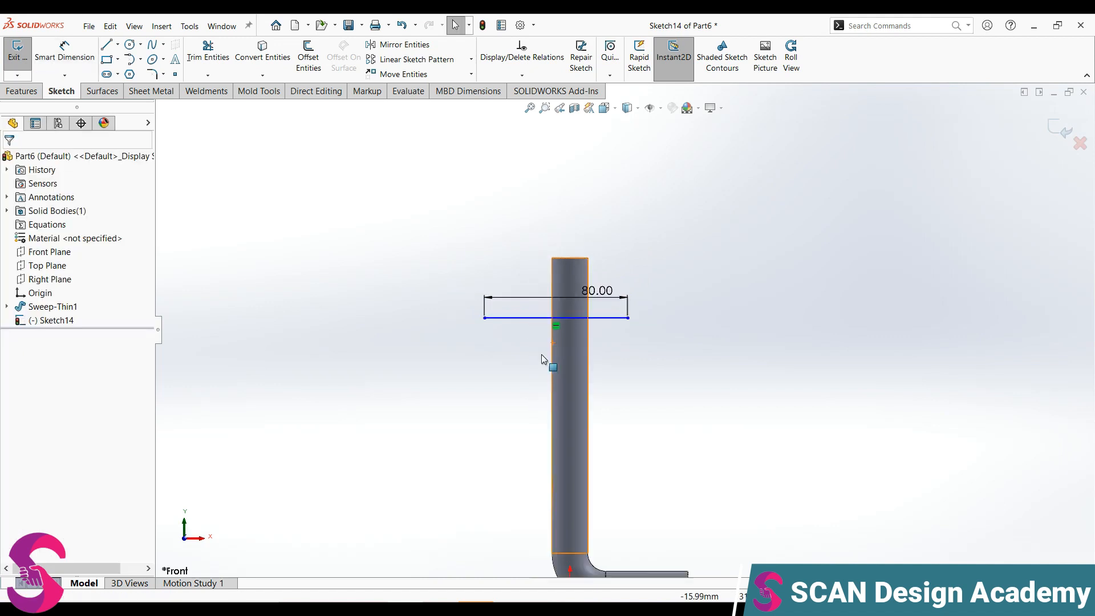
{"action": "left_click", "coordinate": [598, 455]}
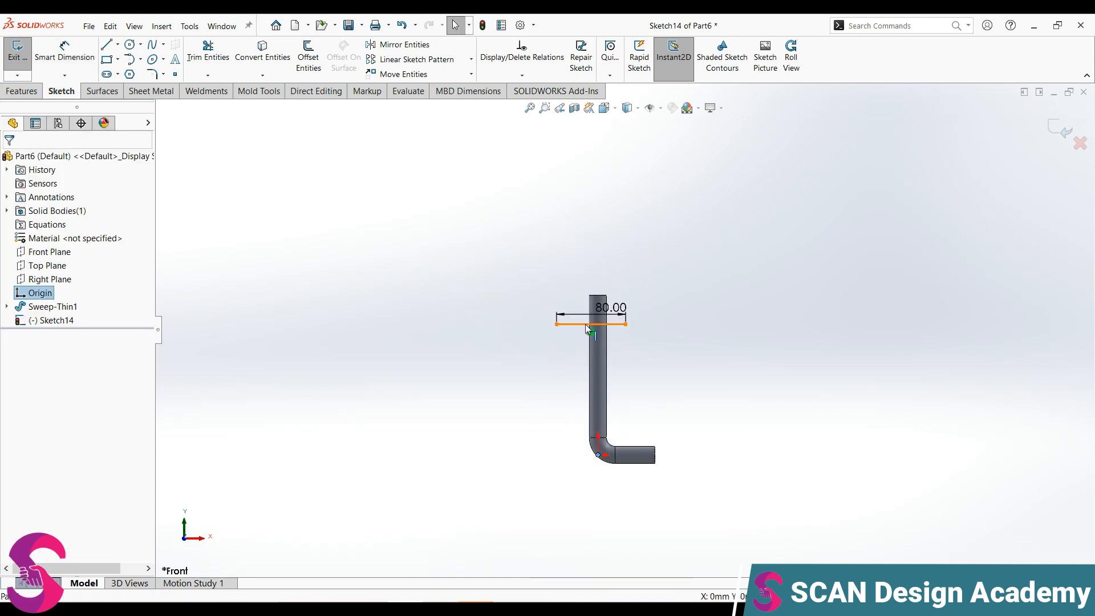
{"action": "left_click", "coordinate": [591, 324], "text": "ctrl"}
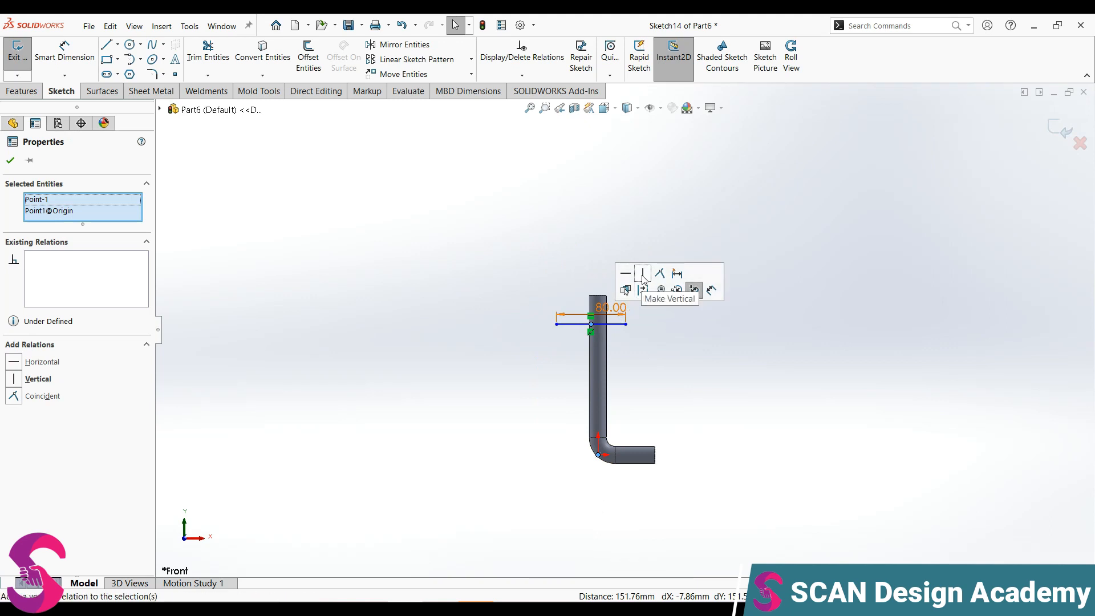
{"action": "left_click", "coordinate": [643, 274]}
Step: Dimension the horizontal line's vertical distance from the origin to 145 mm
{"action": "scroll", "coordinate": [672, 415], "scroll_direction": "down", "scroll_amount": 1}
{"action": "right_click_drag", "start_coordinate": [682, 438], "coordinate": [672, 311]}
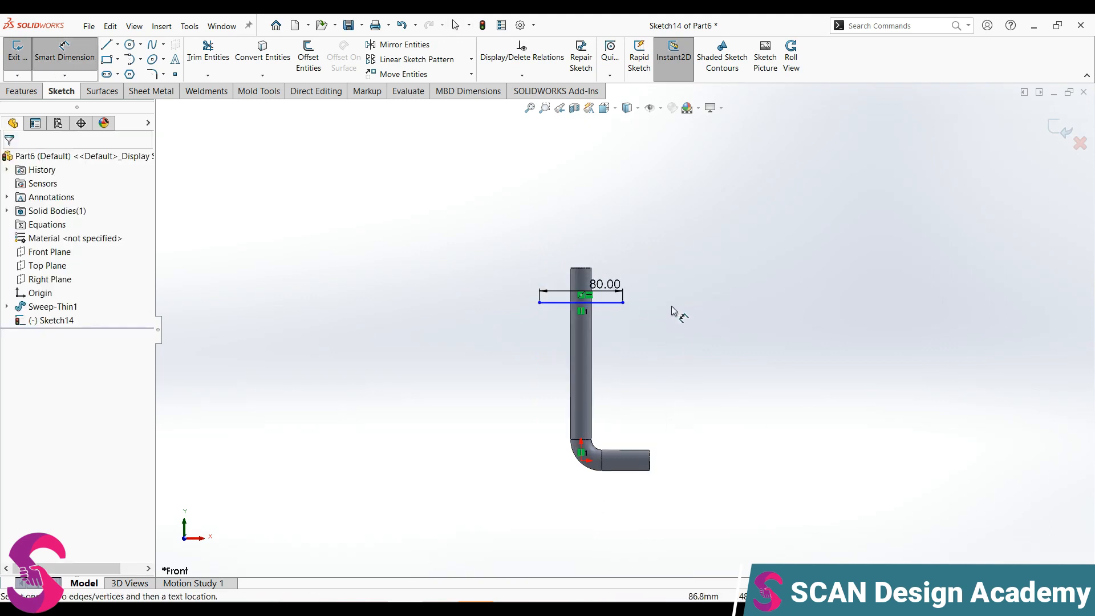
{"action": "left_click", "coordinate": [611, 303]}
{"action": "left_click", "coordinate": [582, 460]}
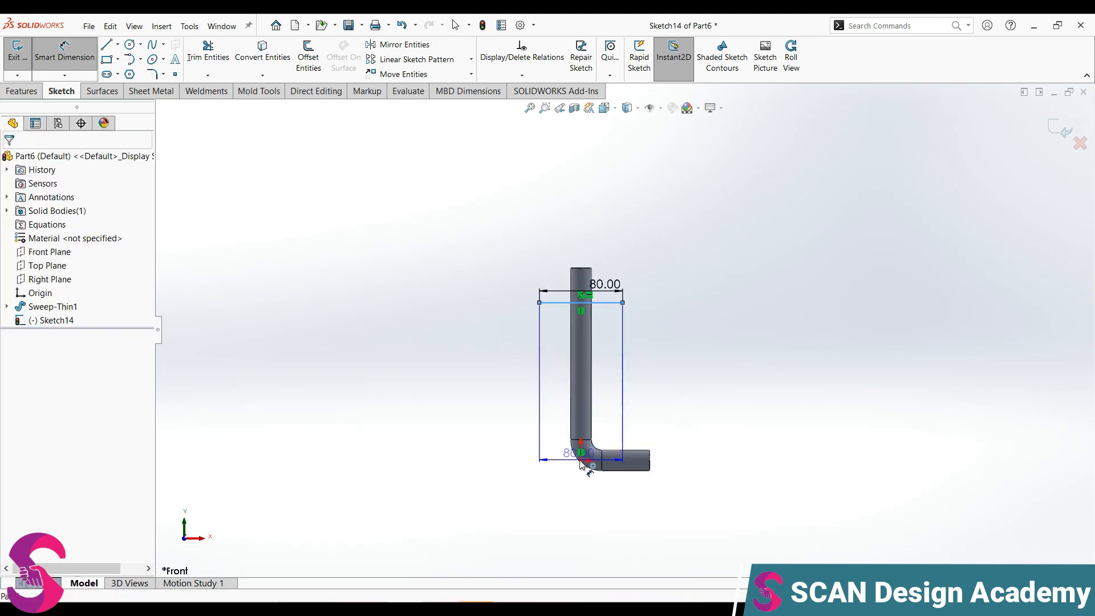
{"action": "left_click", "coordinate": [696, 429]}
{"action": "type", "text": "144"}
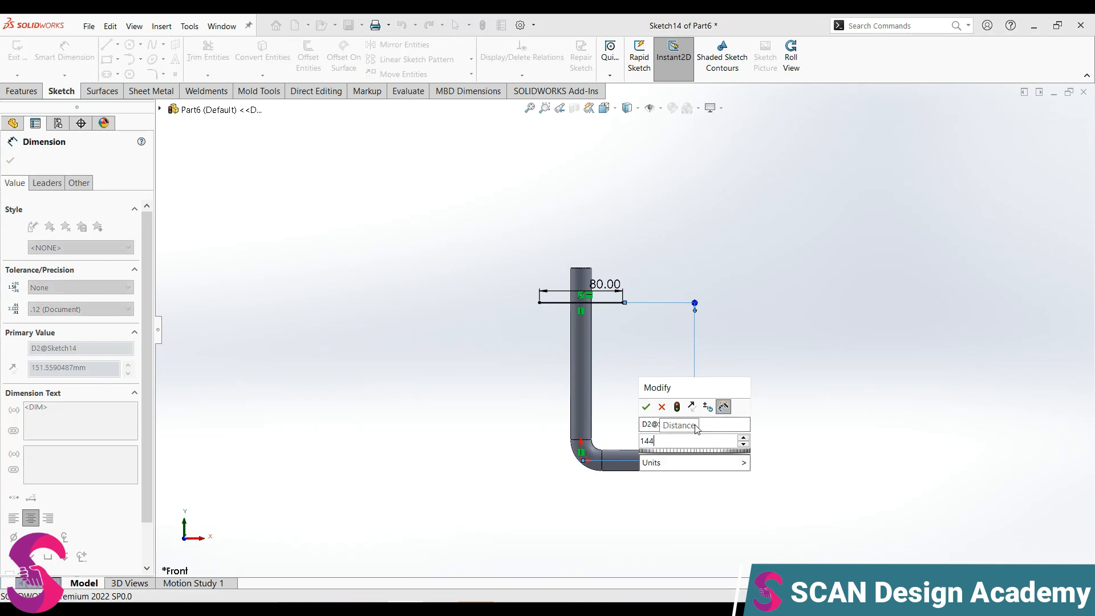
{"action": "type", "text": "5"}
{"action": "key", "text": "Return"}
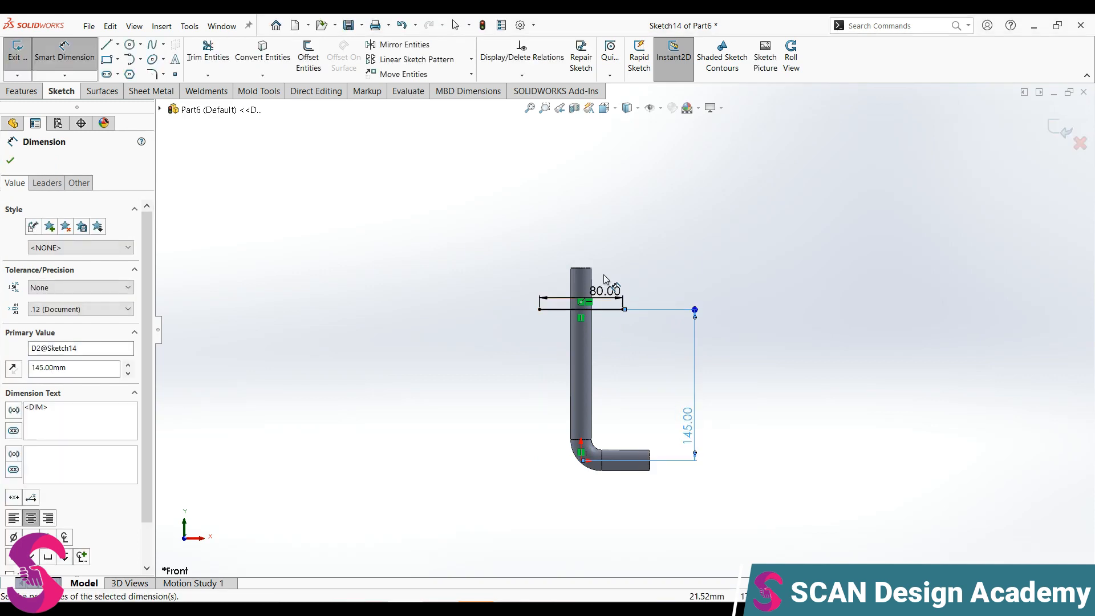
Step: Start a swept boss with a 20 mm circular profile along the 80 mm horizontal line
{"action": "scroll", "coordinate": [568, 220], "scroll_direction": "down", "scroll_amount": 2}
{"action": "left_click", "coordinate": [30, 93]}
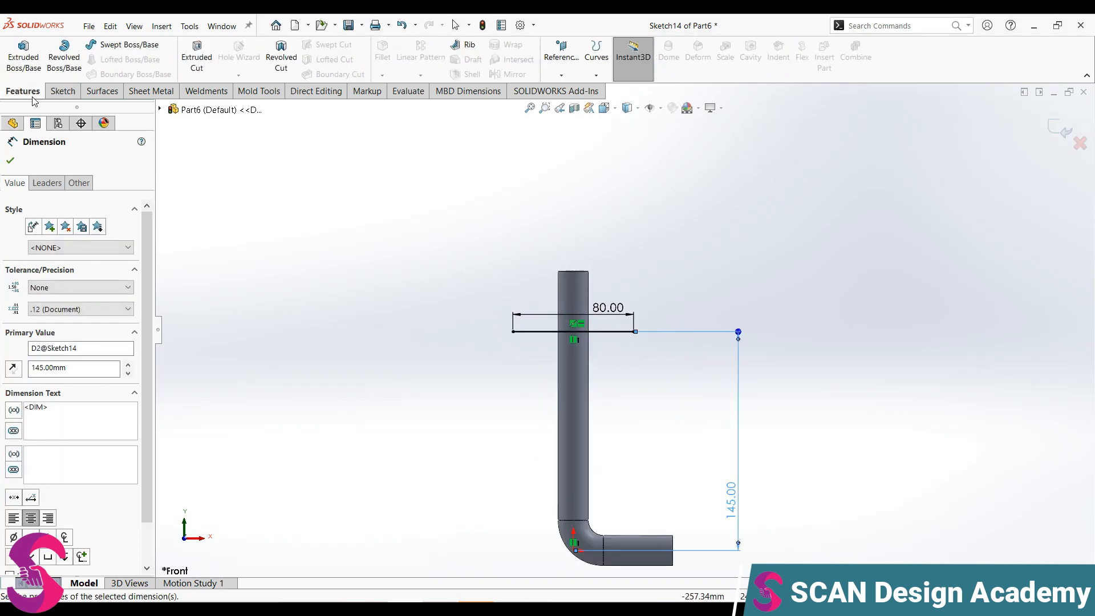
{"action": "left_click", "coordinate": [122, 45]}
{"action": "scroll", "coordinate": [659, 343], "scroll_direction": "down", "scroll_amount": 3}
{"action": "middle_click_drag", "start_coordinate": [659, 327], "coordinate": [594, 387]}
{"action": "left_click", "coordinate": [88, 214]}
{"action": "left_click", "coordinate": [455, 325]}
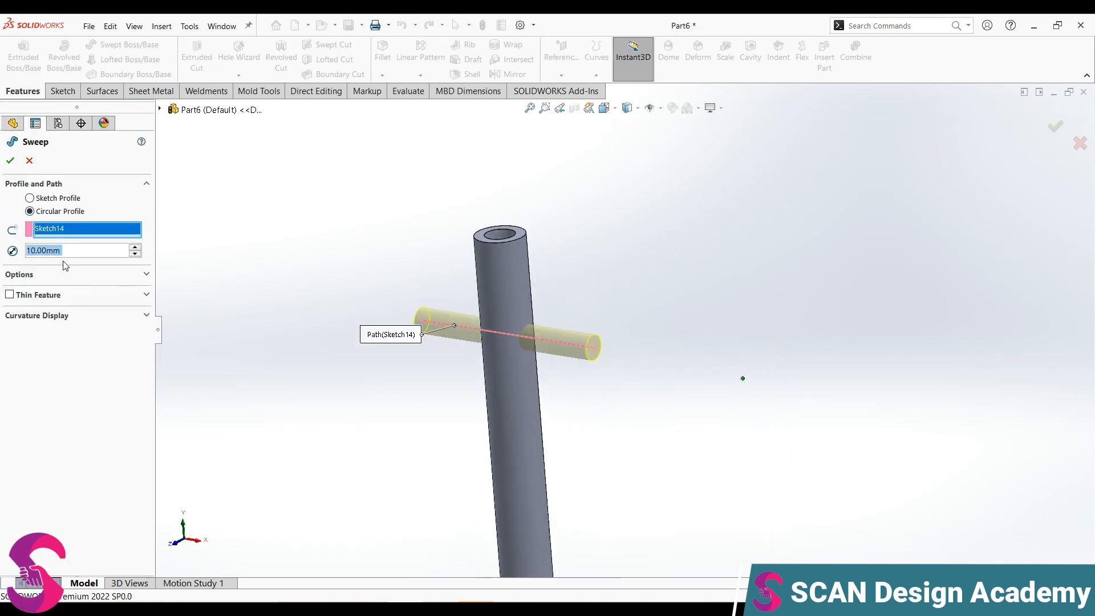
{"action": "type", "text": "20"}
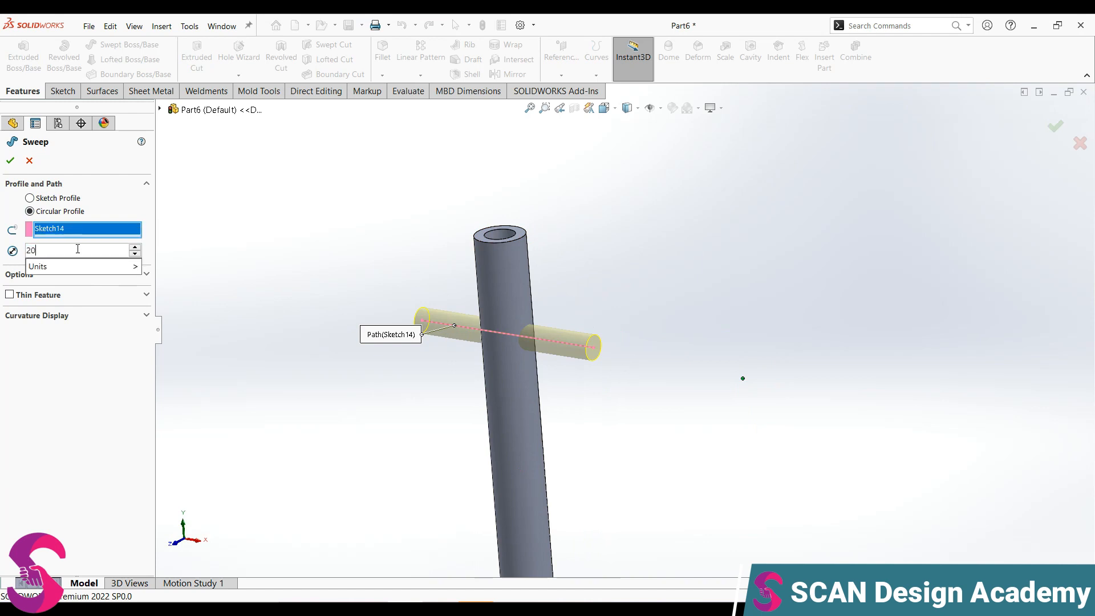
{"action": "key", "text": "Return"}
Step: Make the sweep a one-direction thin feature with a 4 mm wall directed inward, and finish it
{"action": "left_click", "coordinate": [10, 294]}
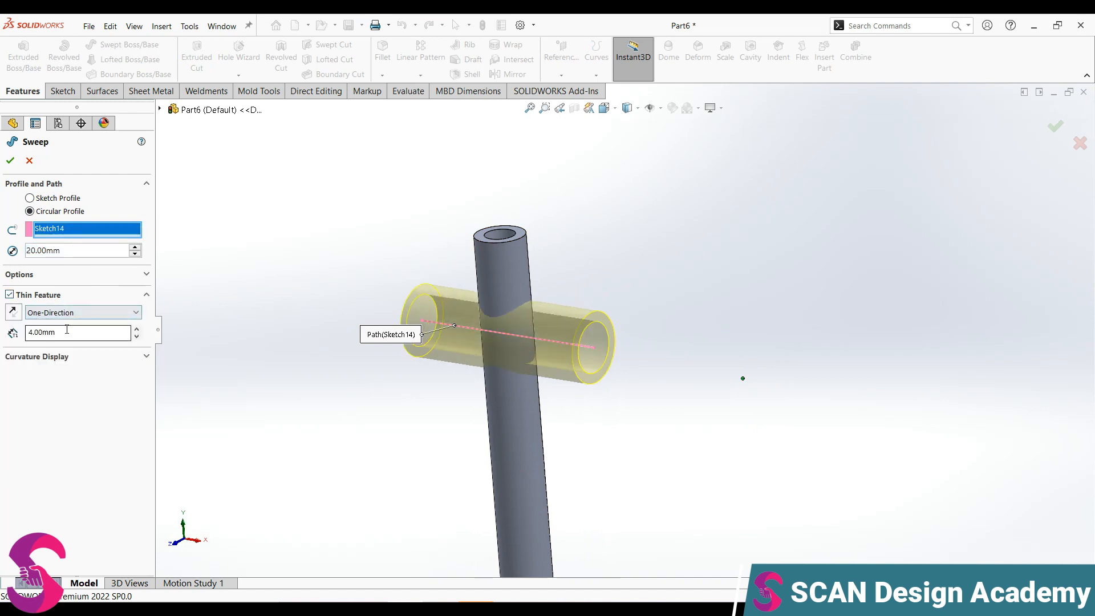
{"action": "left_click", "coordinate": [13, 312]}
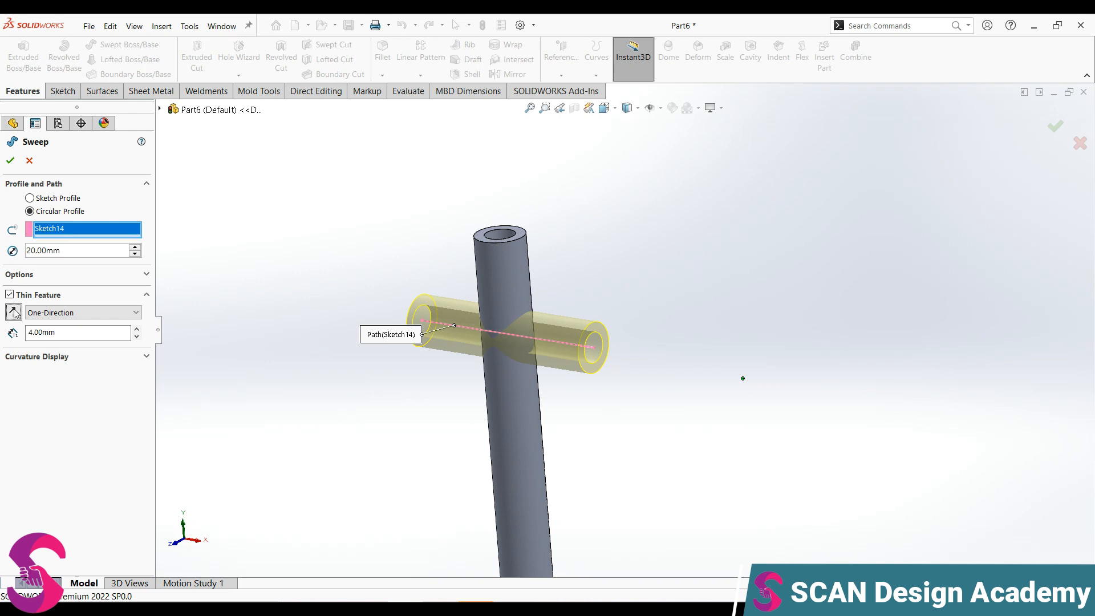
{"action": "left_click", "coordinate": [10, 162]}
Step: Fillet the intersection edges between the upright pipe and the cross pipe with a 5 mm radius
{"action": "middle_click_drag", "start_coordinate": [624, 294], "coordinate": [502, 368]}
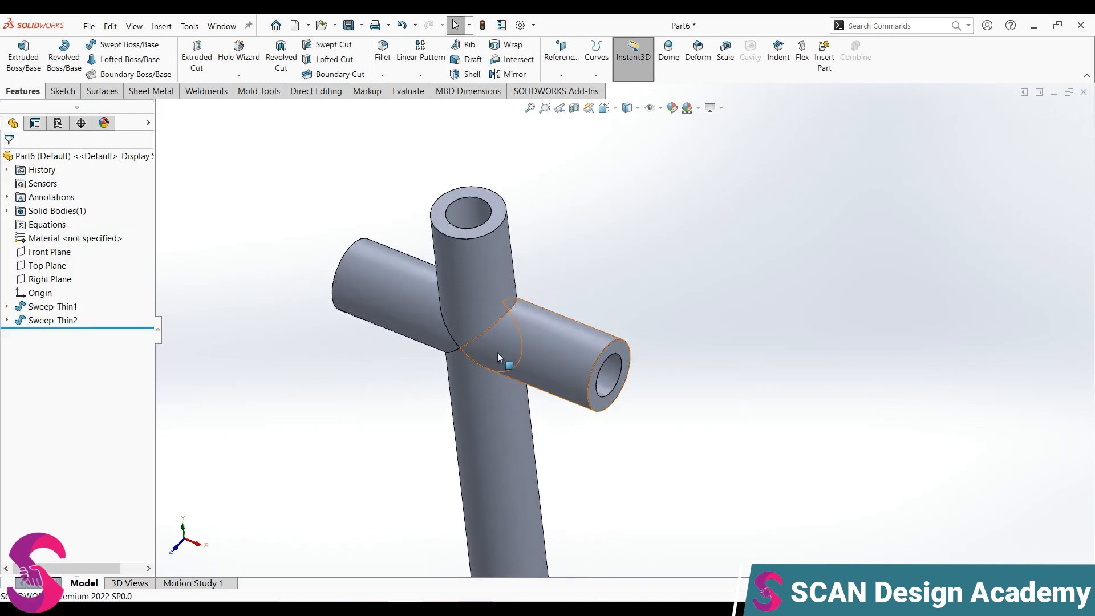
{"action": "left_click", "coordinate": [383, 52]}
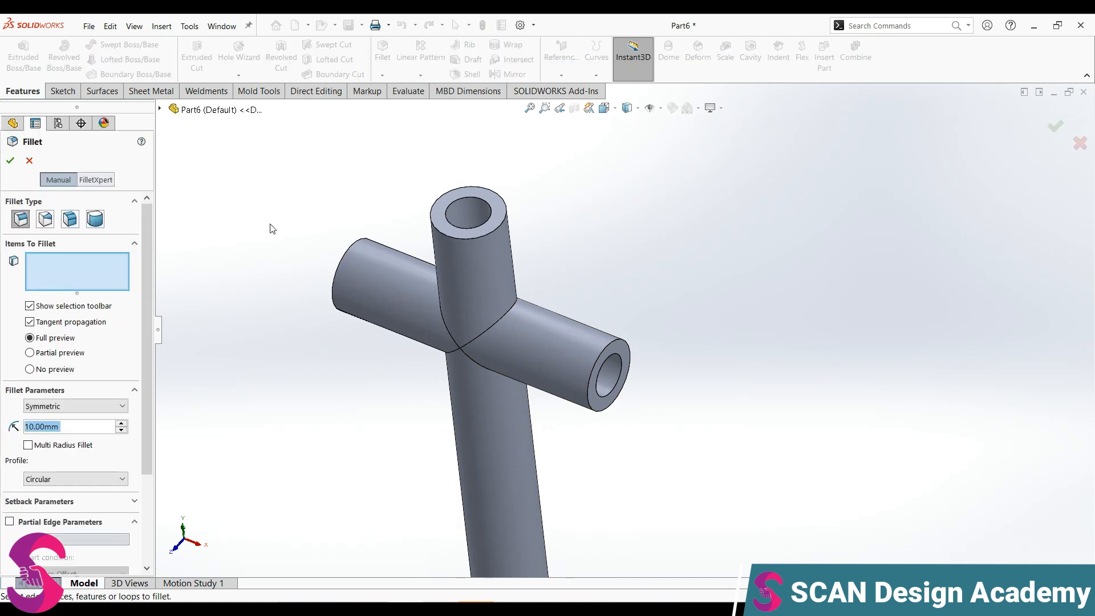
{"action": "type", "text": "5"}
{"action": "key", "text": "Return"}
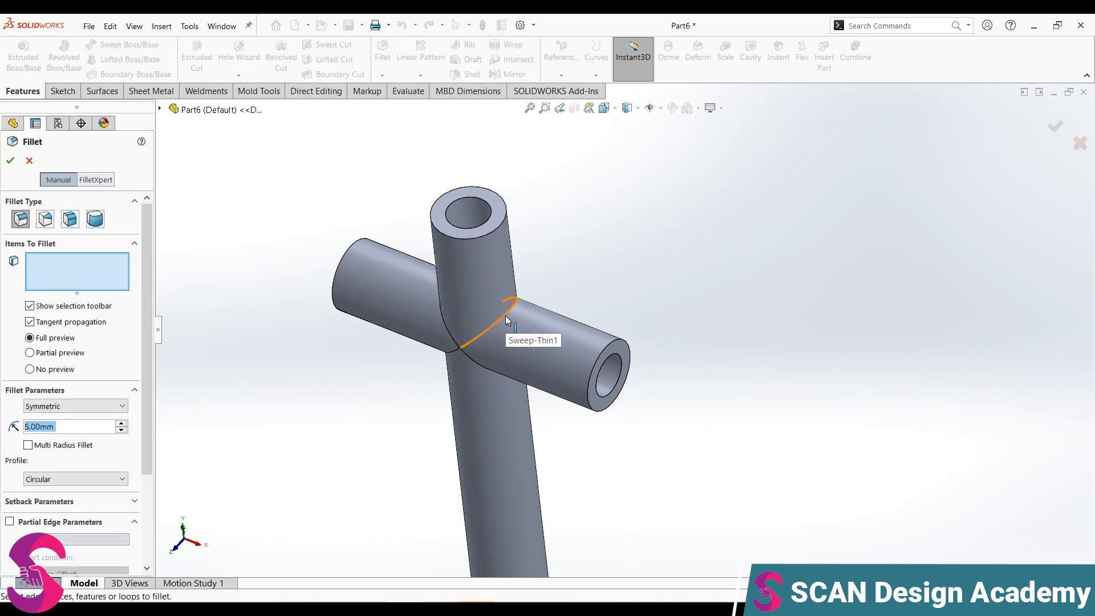
{"action": "left_click", "coordinate": [506, 321]}
{"action": "left_click", "coordinate": [473, 363]}
{"action": "left_click", "coordinate": [10, 160]}
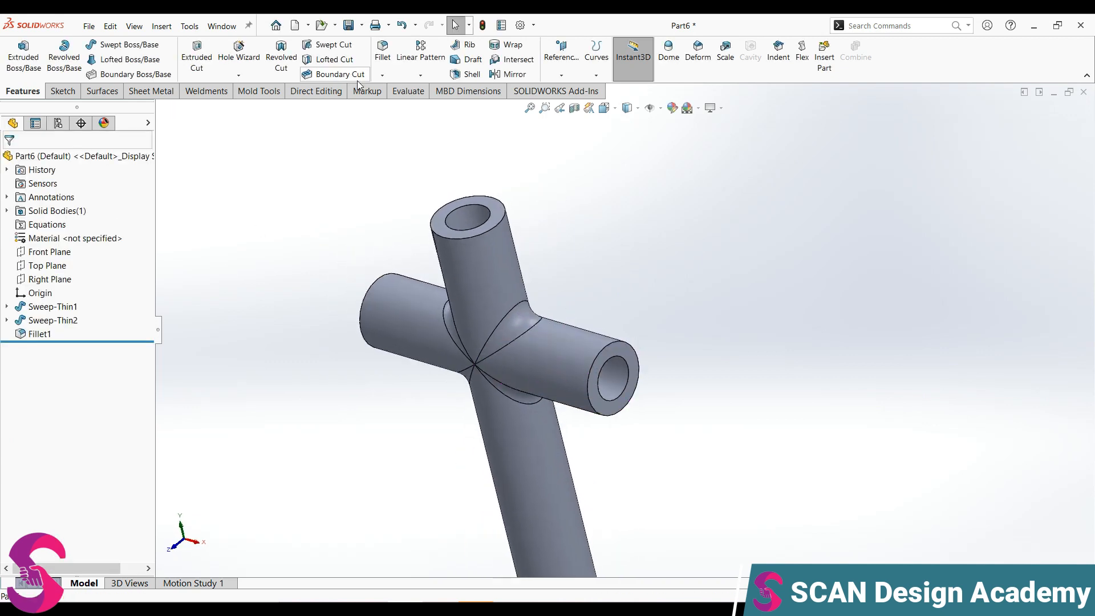
{"action": "left_click", "coordinate": [317, 92]}
{"action": "left_click", "coordinate": [275, 75]}
{"action": "left_click", "coordinate": [611, 374]}
{"action": "middle_click_drag", "start_coordinate": [558, 385], "coordinate": [588, 394]}
{"action": "left_click", "coordinate": [477, 223]}
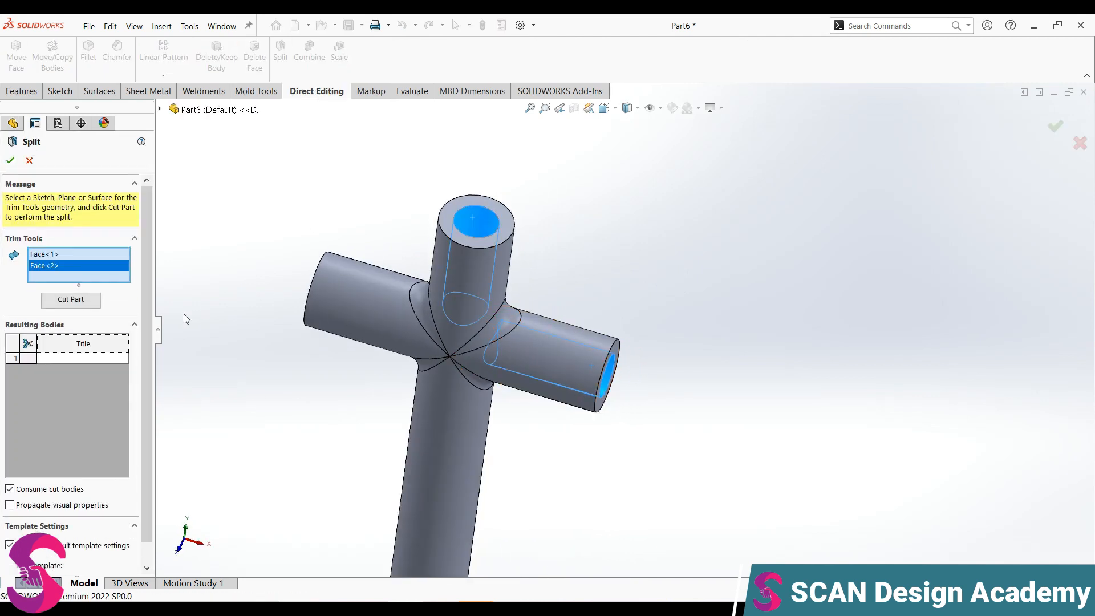
{"action": "left_click", "coordinate": [71, 299]}
{"action": "scroll", "coordinate": [443, 341], "scroll_direction": "down", "scroll_amount": 3}
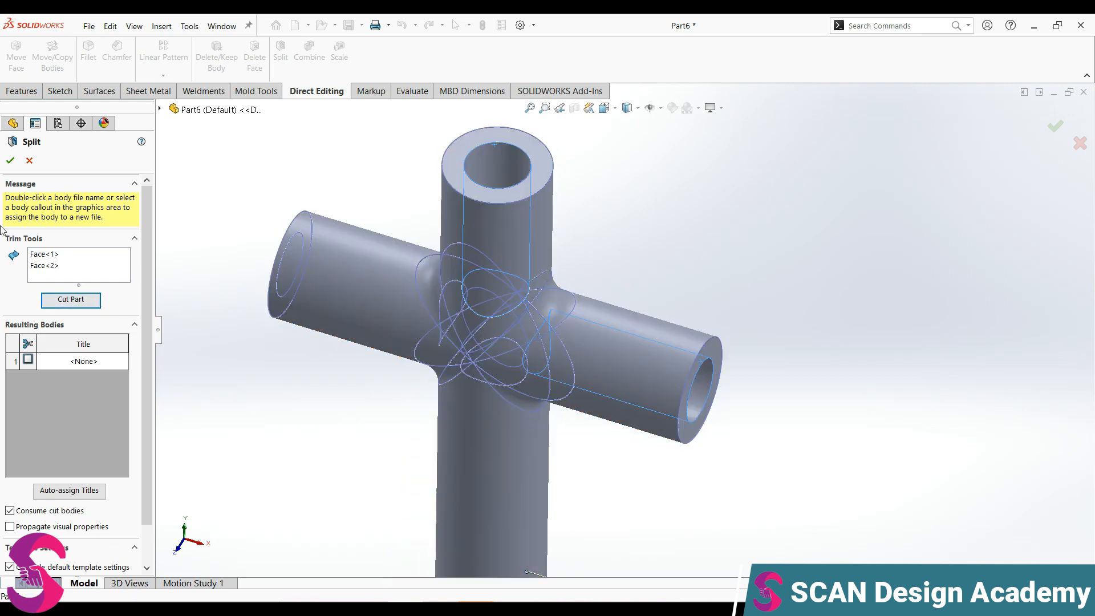
{"action": "left_click", "coordinate": [29, 160]}
{"action": "scroll", "coordinate": [646, 383], "scroll_direction": "up", "scroll_amount": 2}
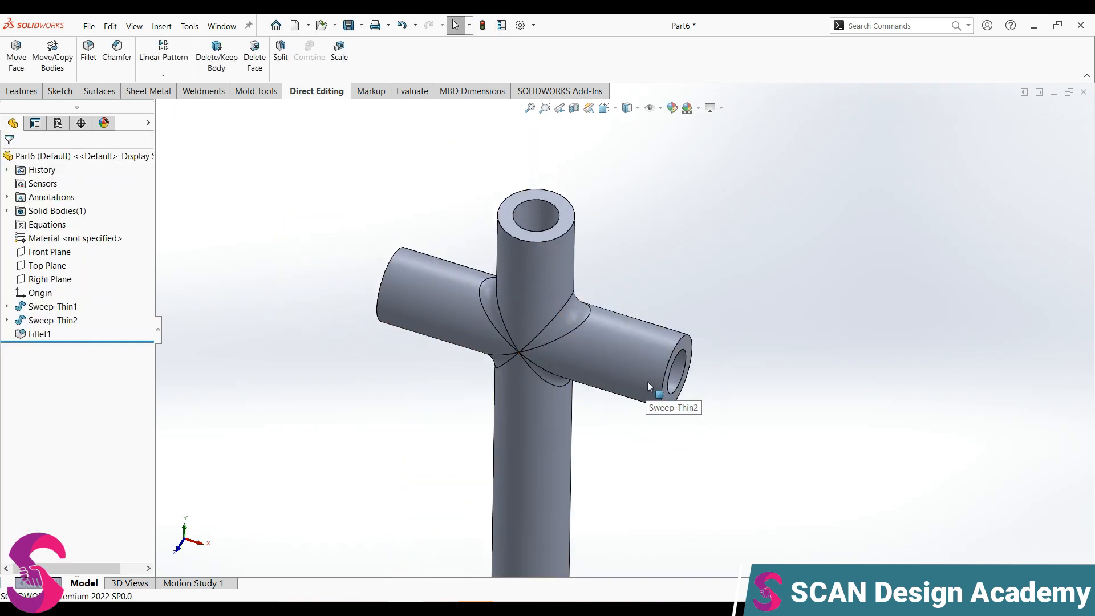
Step: Start a sketch on the upright pipe's upper end face and convert its inner circular edge into a sketch circle
{"action": "left_click", "coordinate": [565, 207]}
{"action": "left_click", "coordinate": [615, 182]}
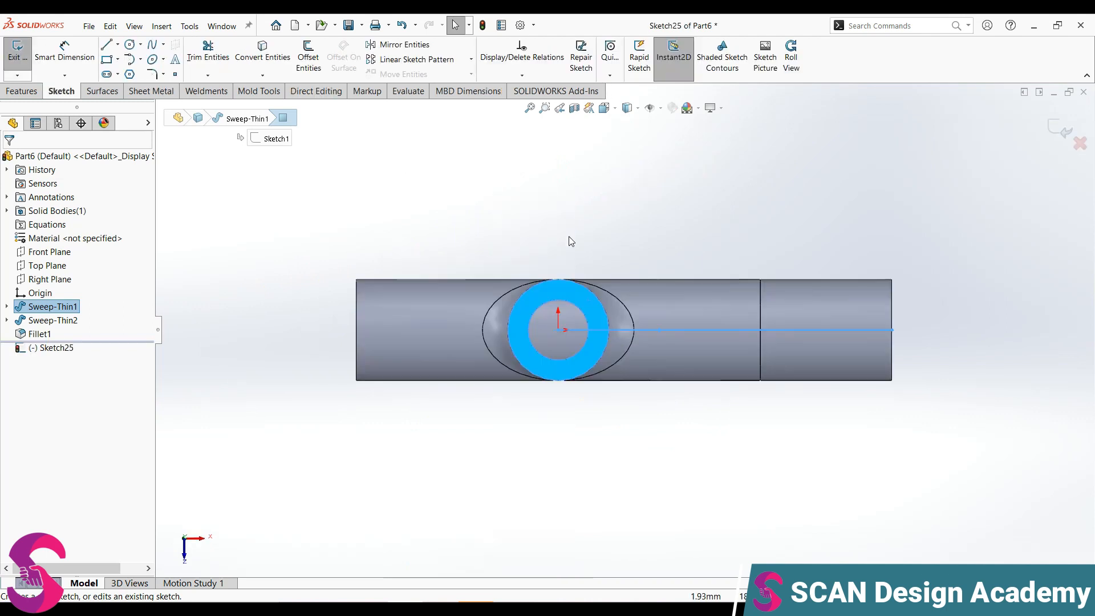
{"action": "left_click", "coordinate": [574, 304]}
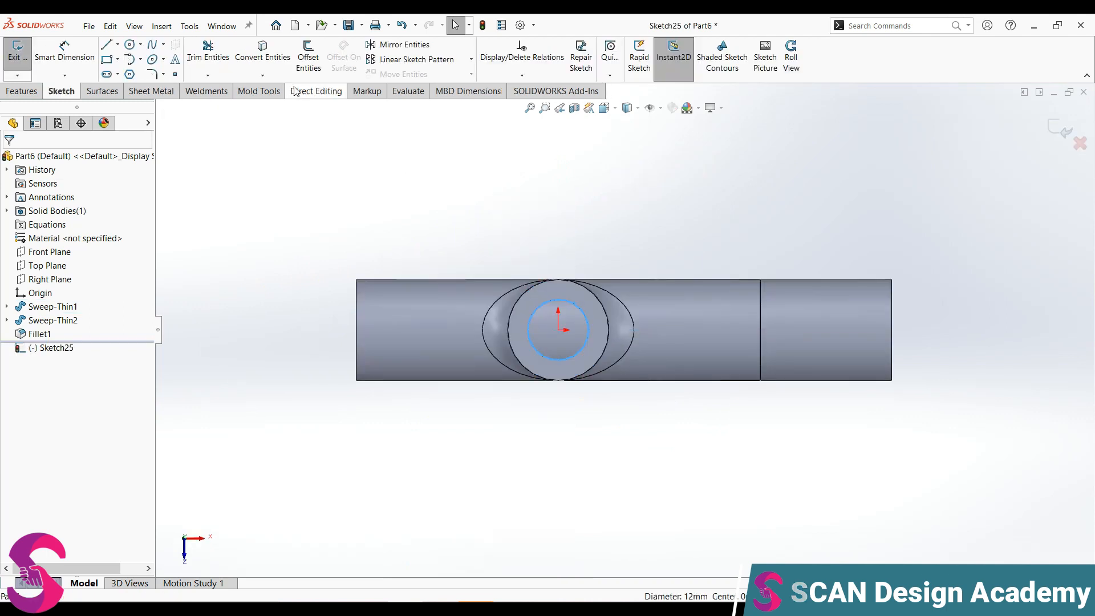
{"action": "left_click", "coordinate": [262, 57]}
Step: Cut-extrude the converted circle down the upright pipe past the crossing to clear its bore
{"action": "left_click", "coordinate": [21, 91]}
{"action": "left_click", "coordinate": [197, 57]}
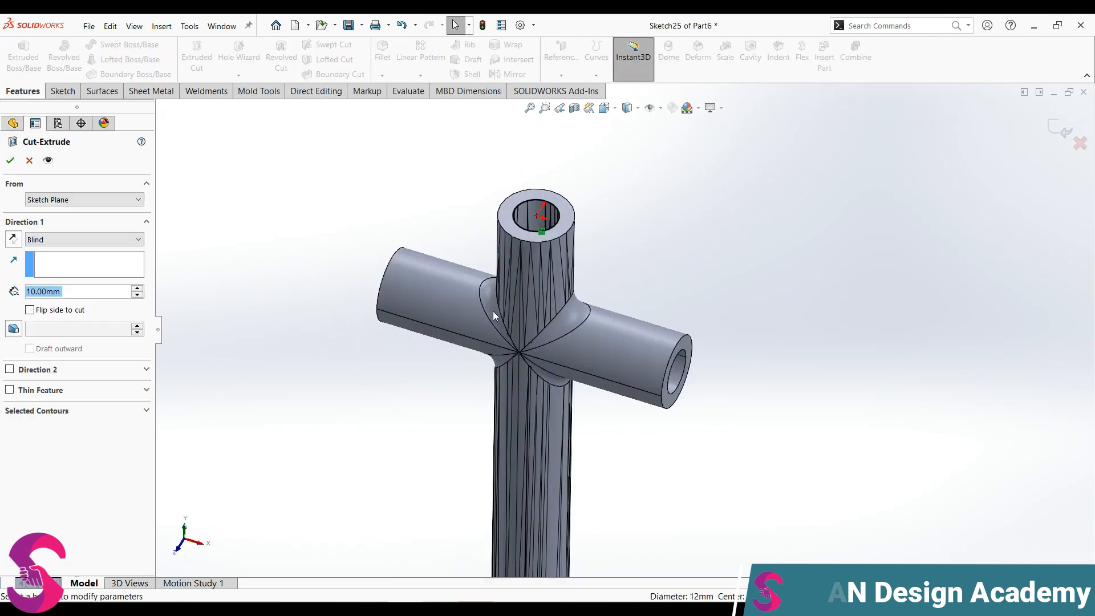
{"action": "left_click_drag", "start_coordinate": [563, 283], "coordinate": [559, 390]}
{"action": "left_click", "coordinate": [10, 161]}
Step: Start a sketch on the cross pipe's end face and convert its inner circular edge into a sketch circle
{"action": "middle_click_drag", "start_coordinate": [585, 323], "coordinate": [505, 301]}
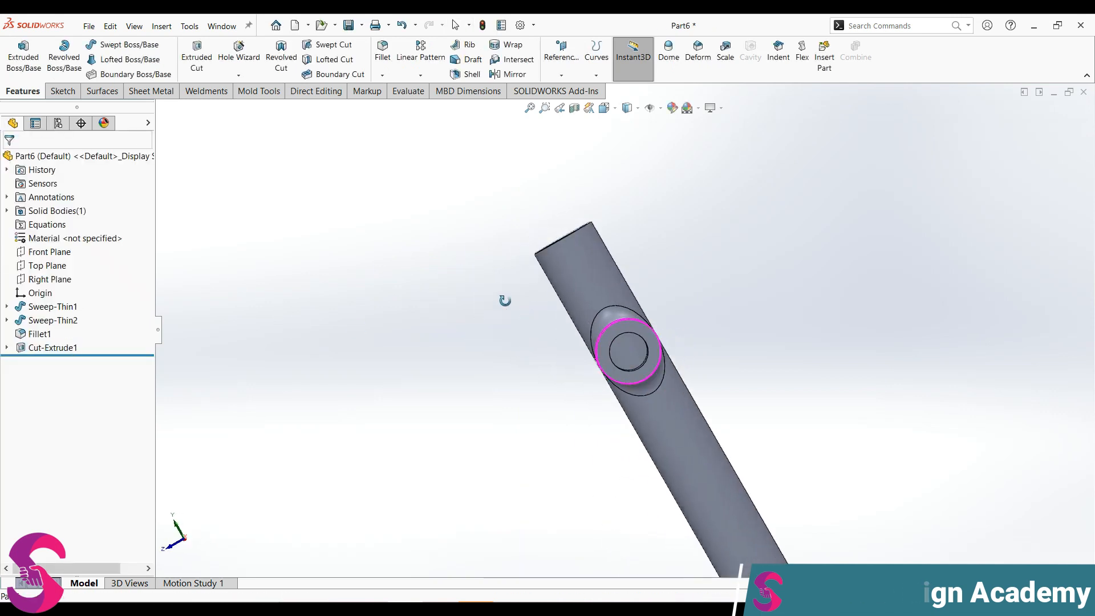
{"action": "left_click", "coordinate": [644, 368]}
{"action": "left_click", "coordinate": [692, 342]}
{"action": "left_click", "coordinate": [635, 206]}
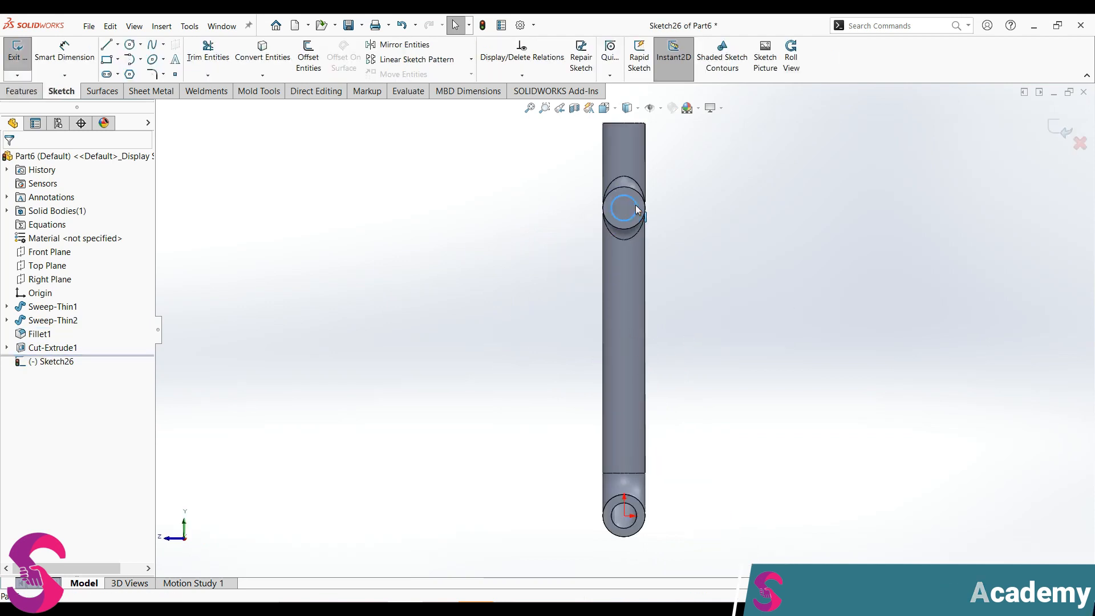
{"action": "left_click", "coordinate": [274, 62]}
Step: Cut-extrude the converted circle lengthwise along the cross pipe with the Through All end condition
{"action": "left_click", "coordinate": [22, 91]}
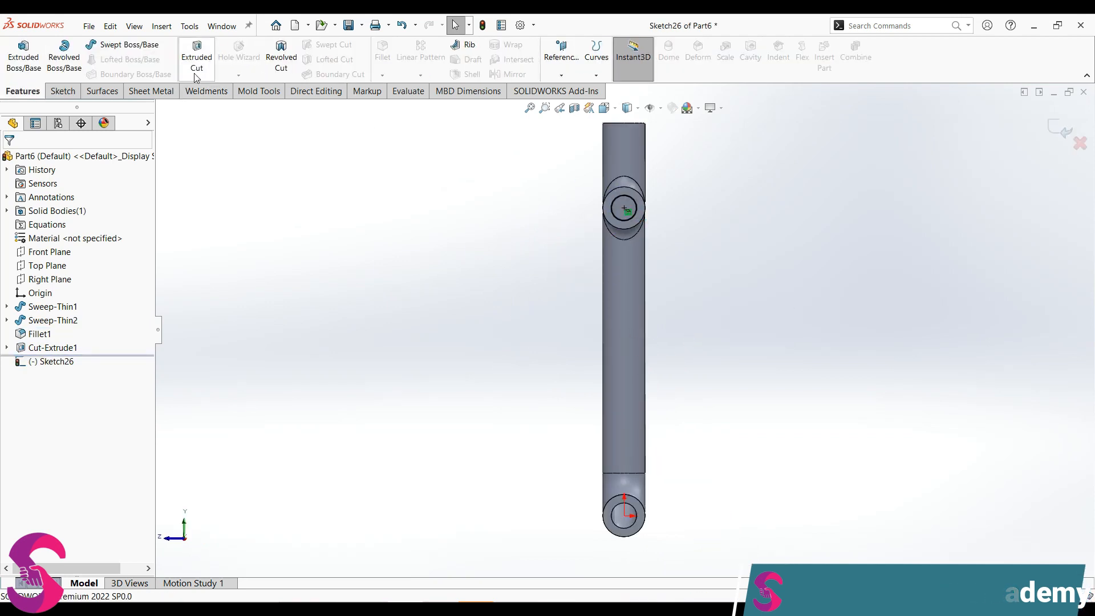
{"action": "left_click", "coordinate": [197, 57]}
{"action": "left_click", "coordinate": [83, 239]}
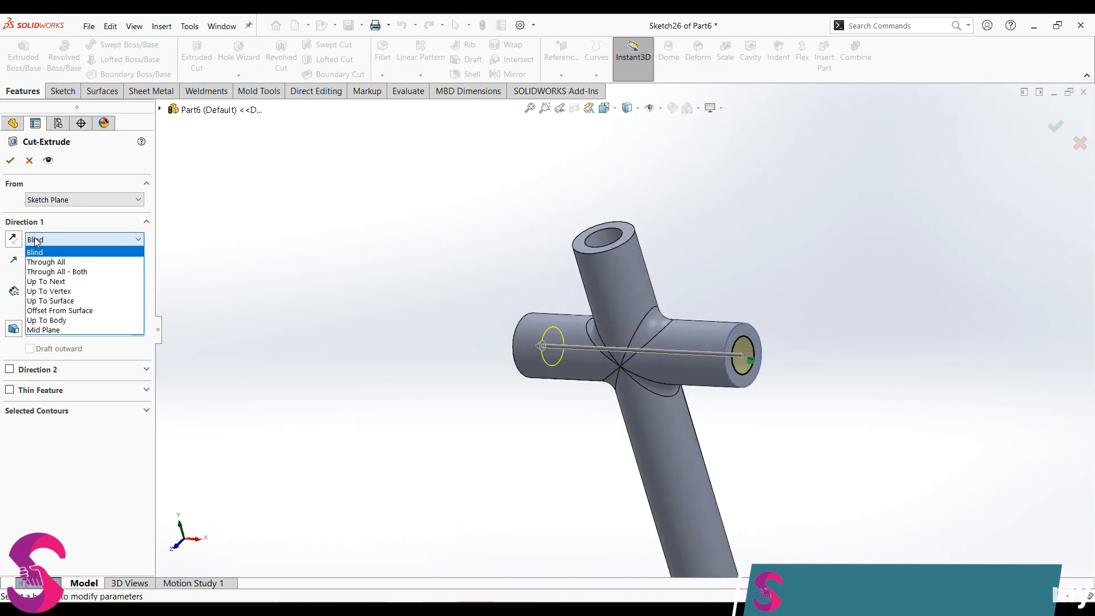
{"action": "left_click", "coordinate": [46, 260]}
{"action": "left_click", "coordinate": [10, 159]}
Step: Section the model along the Front Plane and inspect the connected bores in the front view
{"action": "middle_click_drag", "start_coordinate": [628, 433], "coordinate": [593, 319]}
{"action": "left_click", "coordinate": [575, 108]}
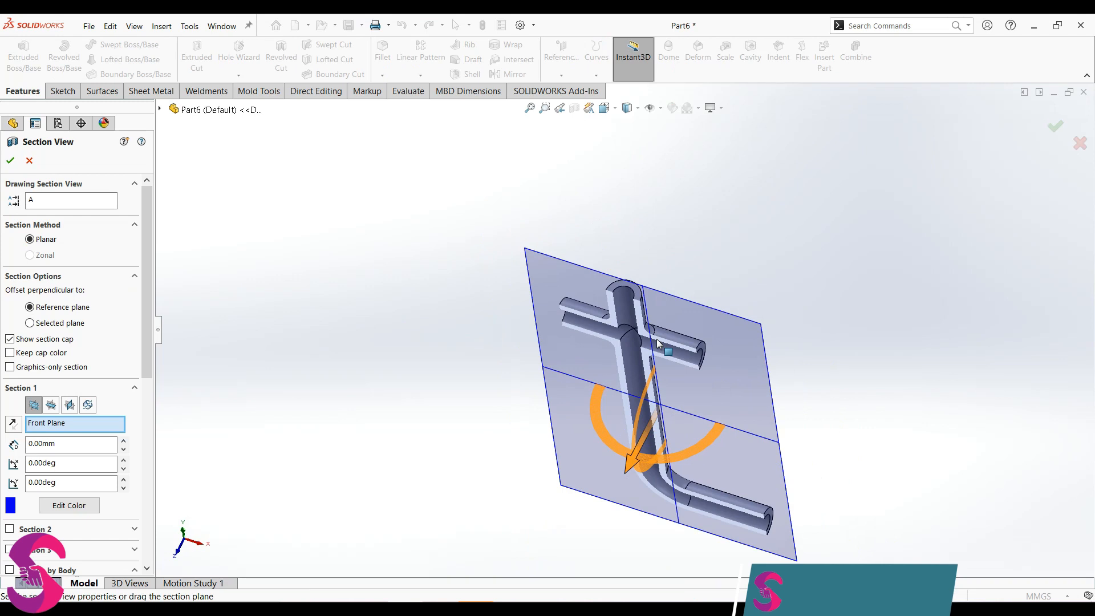
{"action": "left_click", "coordinate": [10, 161]}
{"action": "middle_click_drag", "start_coordinate": [394, 339], "coordinate": [745, 342]}
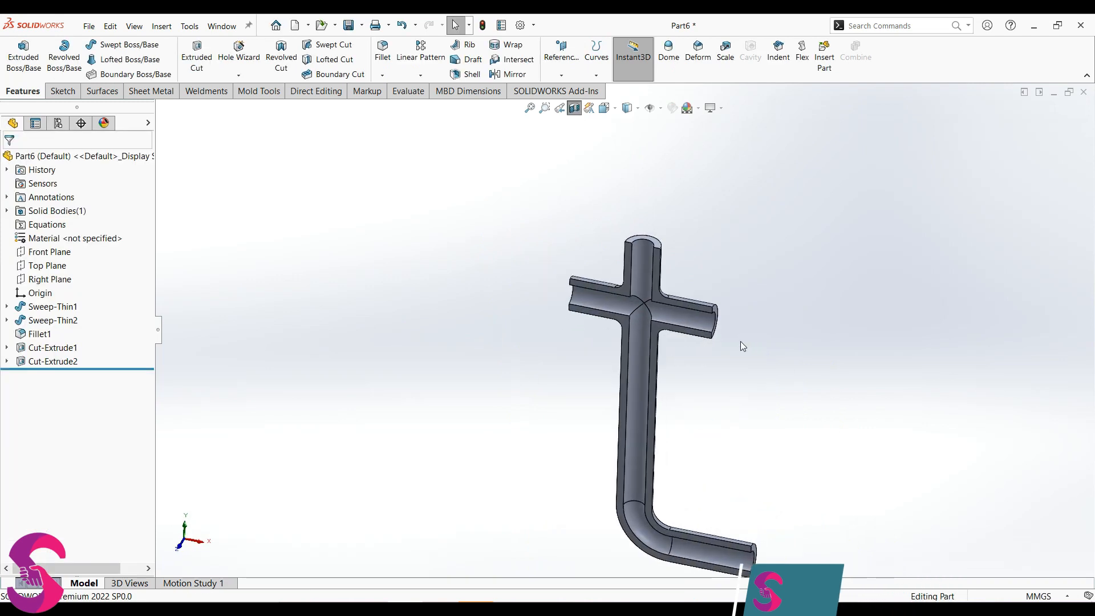
{"action": "key", "text": "space"}
{"action": "left_click", "coordinate": [481, 426]}
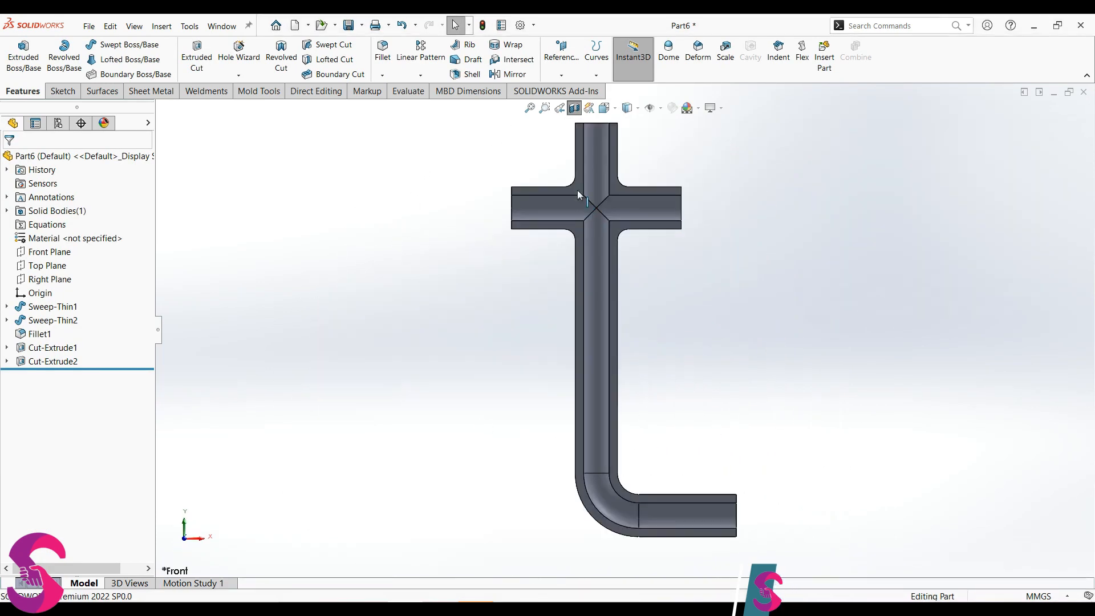
Step: Turn off the section view and show the whole pipe in the isometric view
{"action": "left_click", "coordinate": [574, 108]}
{"action": "middle_click_drag", "start_coordinate": [757, 358], "coordinate": [691, 447]}
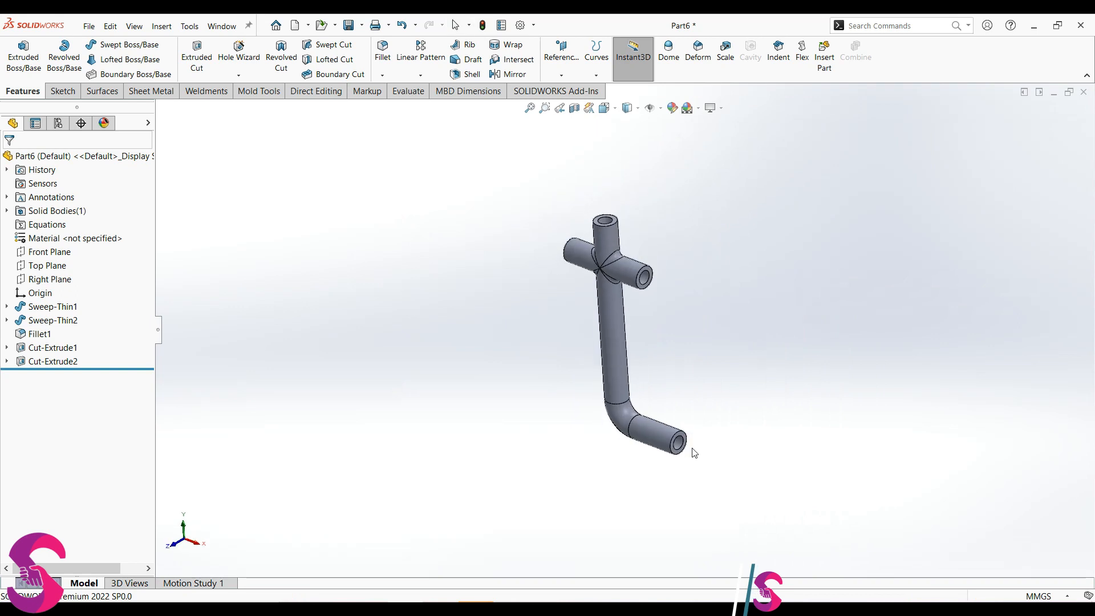
{"action": "key", "text": "space"}
{"action": "left_click", "coordinate": [465, 376]}
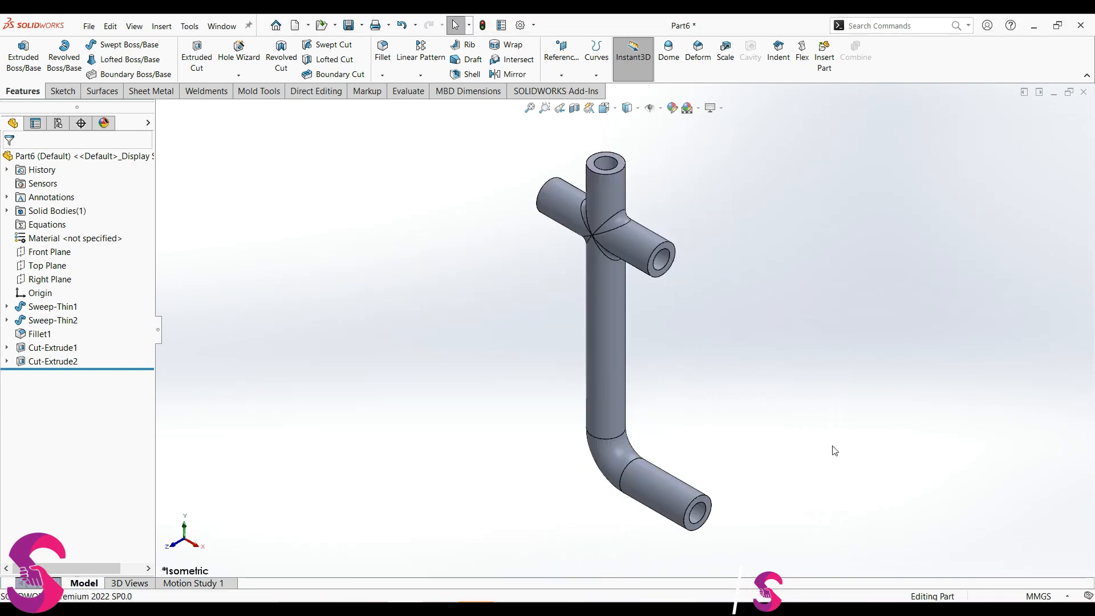